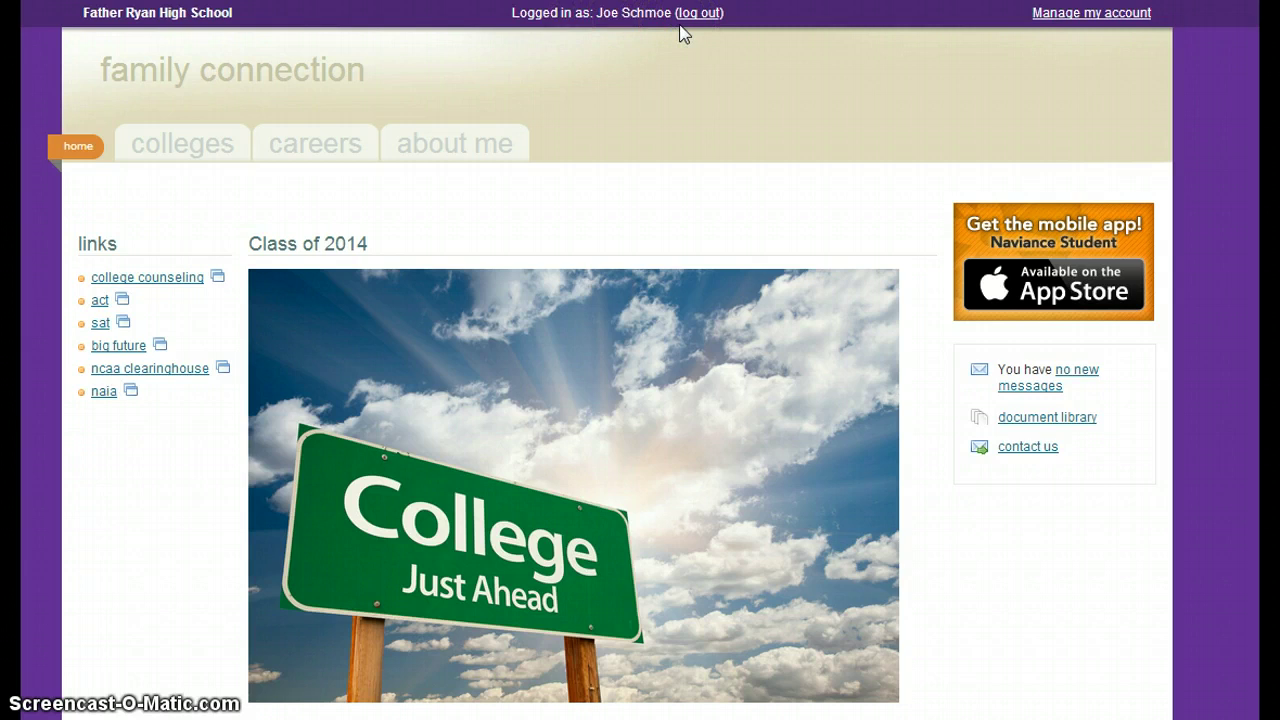
View the details of the upcoming Rhodes College visit in the colleges section, then return to the colleges overview.
{"action": "scroll", "coordinate": [679, 33], "scroll_direction": "down", "scroll_amount": 2}
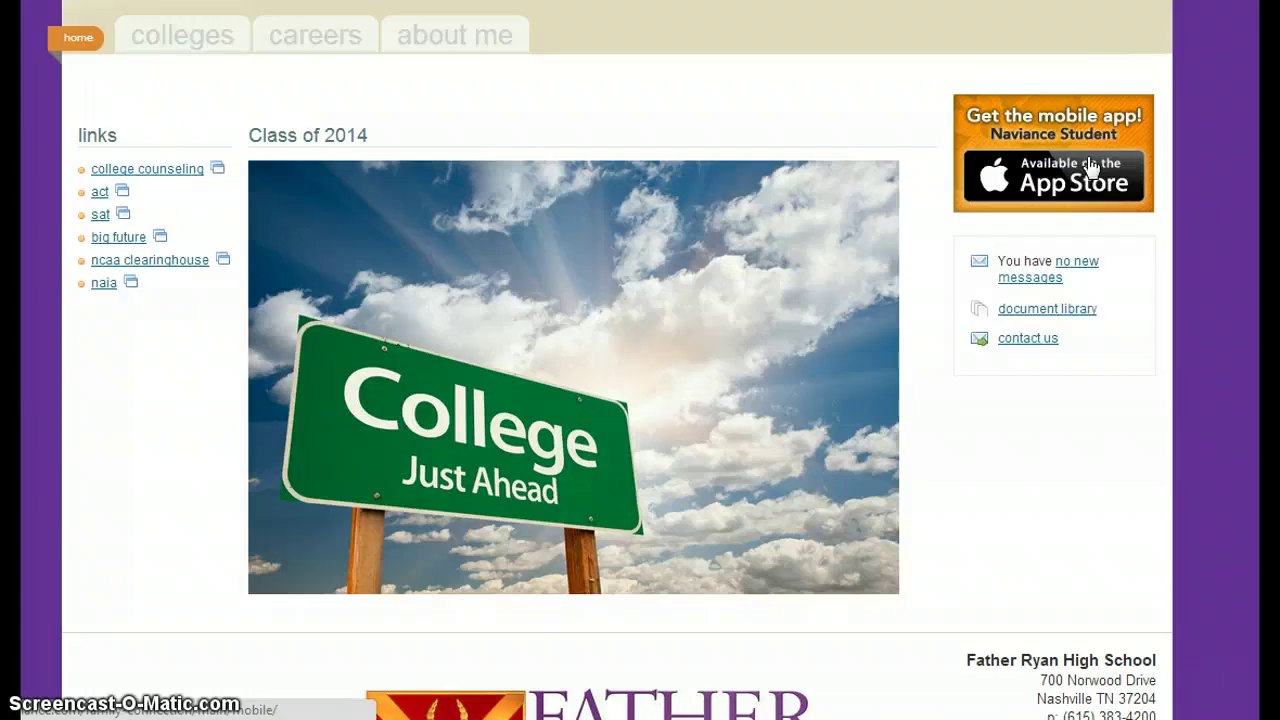
{"action": "left_click", "coordinate": [1078, 270]}
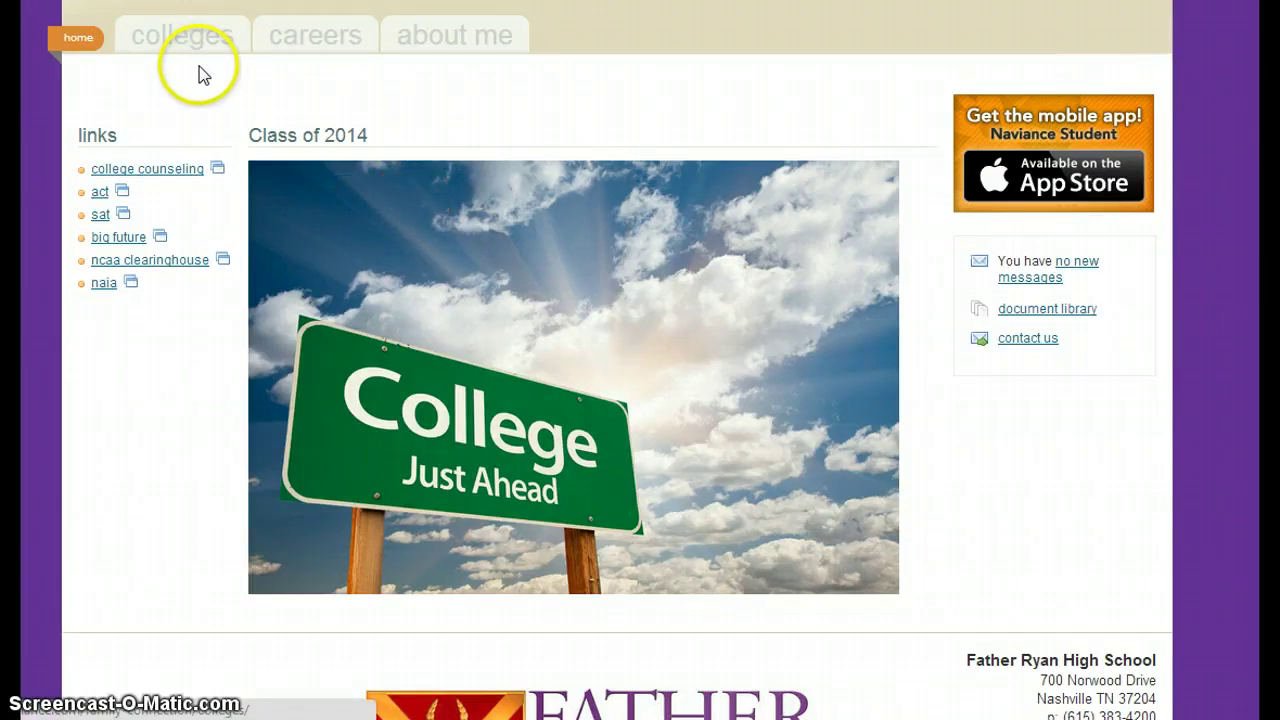
{"action": "left_click", "coordinate": [193, 40]}
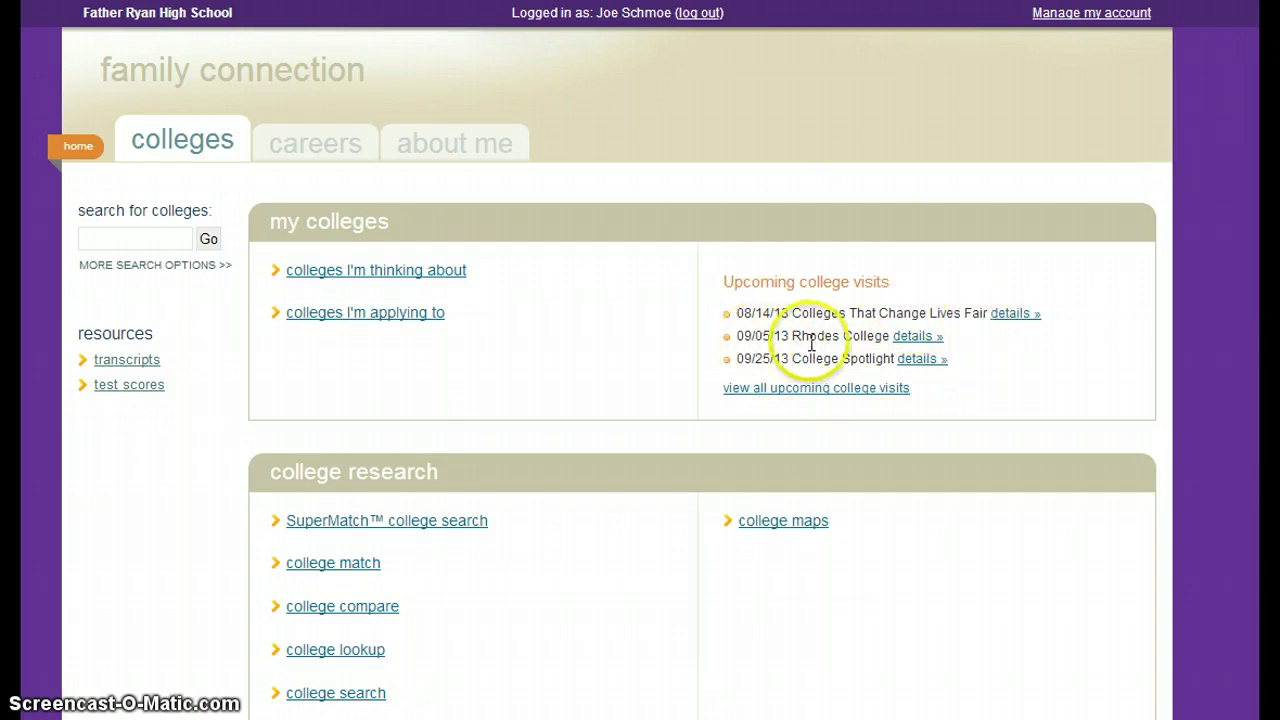
{"action": "left_click", "coordinate": [919, 340]}
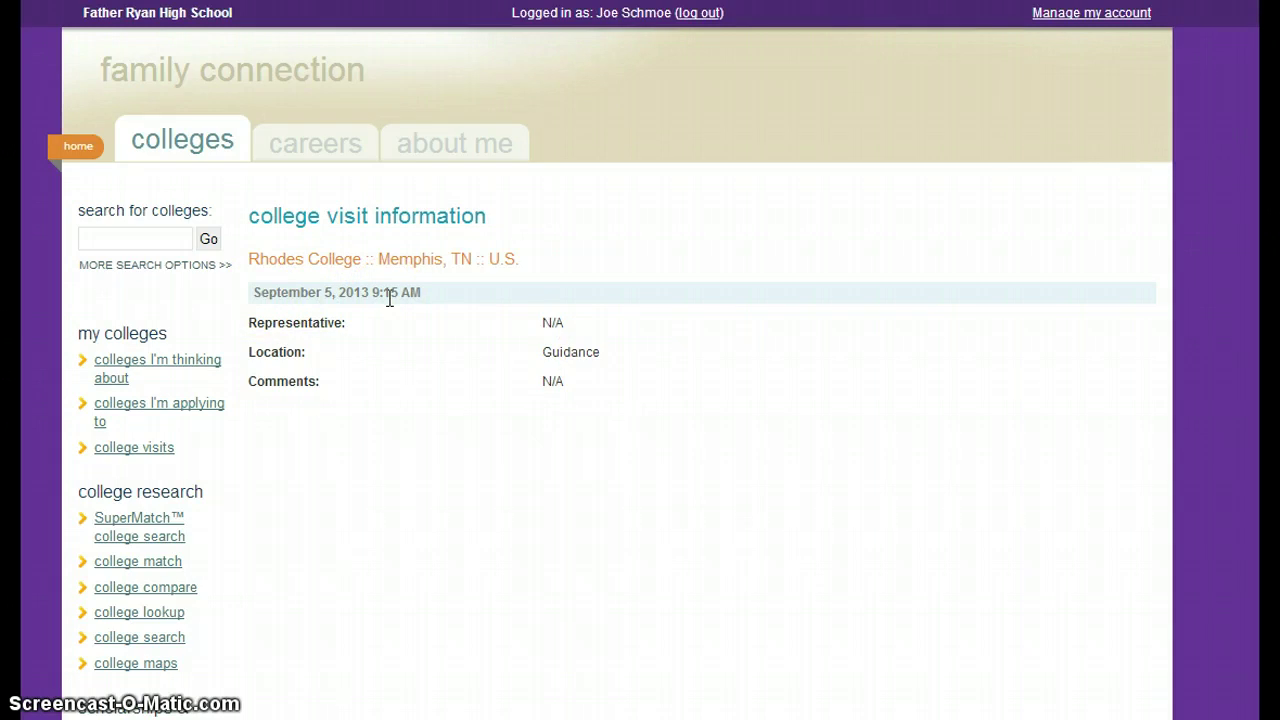
{"action": "left_click", "coordinate": [200, 147]}
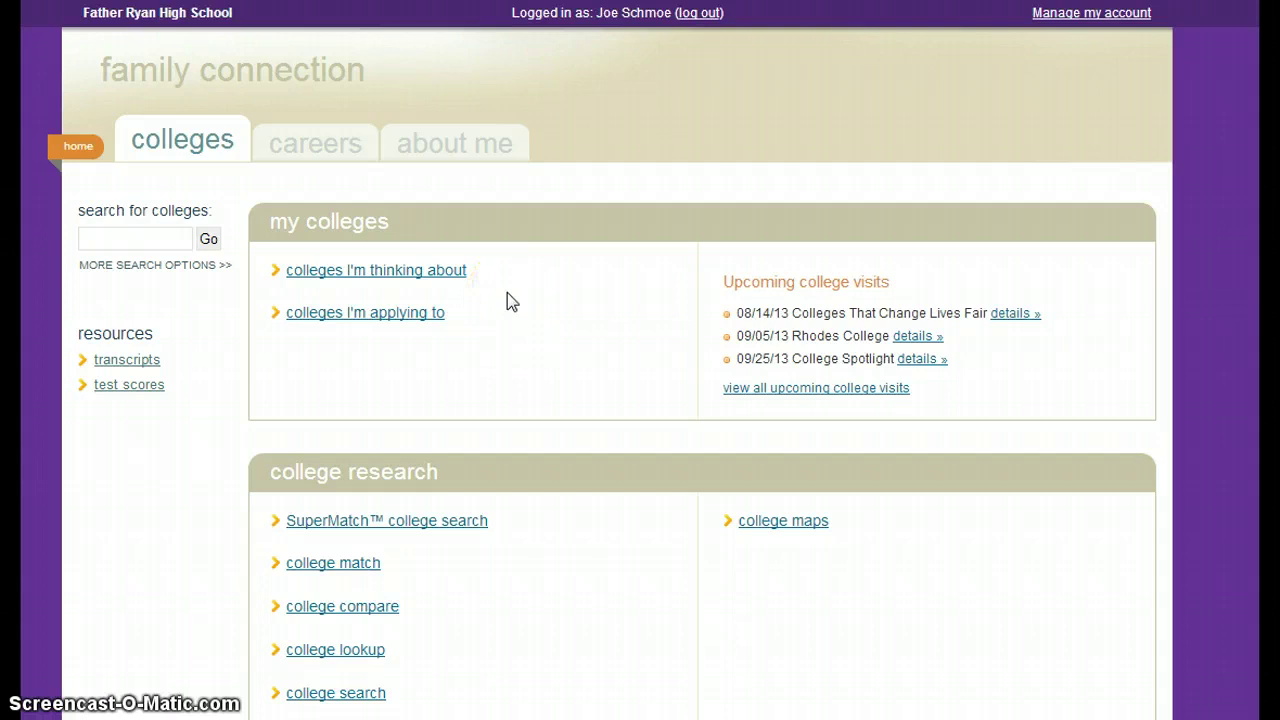
Start adding to the "colleges I'm thinking about" list, looking up "alabama" and choosing The University of Alabama for the first row.
{"action": "left_click", "coordinate": [415, 271]}
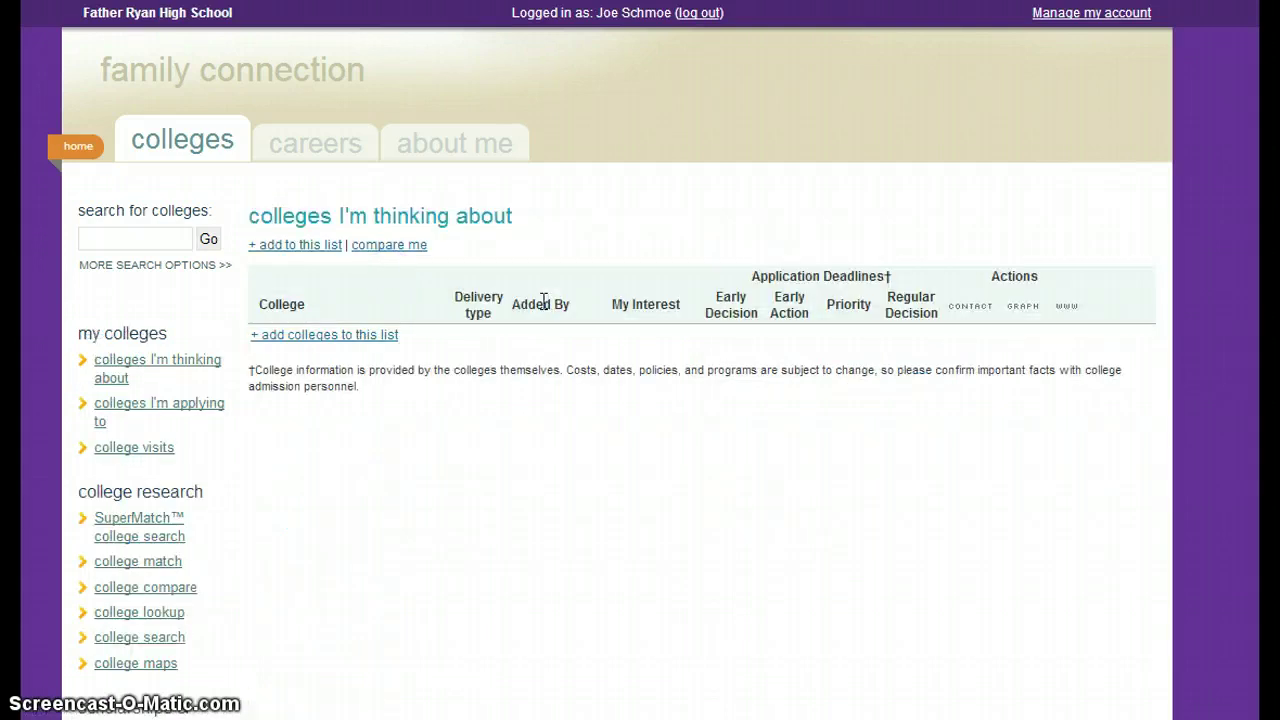
{"action": "left_click", "coordinate": [460, 211]}
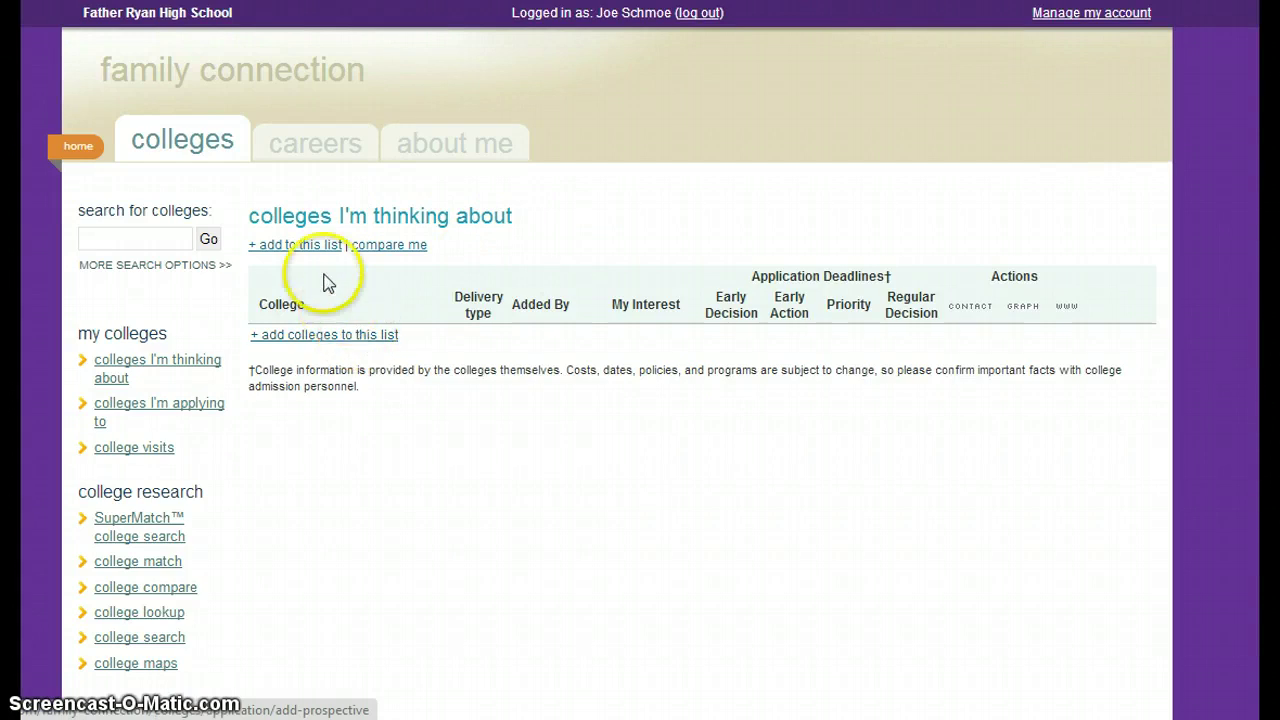
{"action": "left_click", "coordinate": [316, 246]}
{"action": "left_click", "coordinate": [735, 338]}
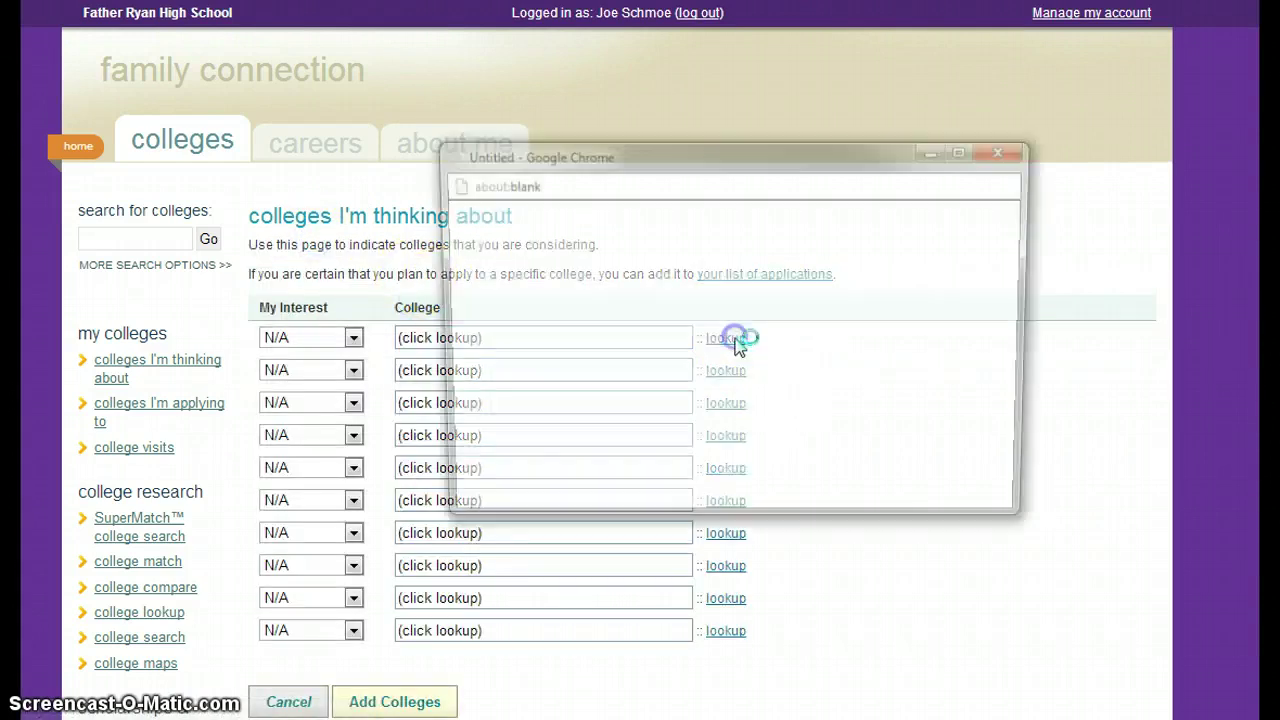
{"action": "left_click", "coordinate": [571, 297]}
{"action": "type", "text": "al"}
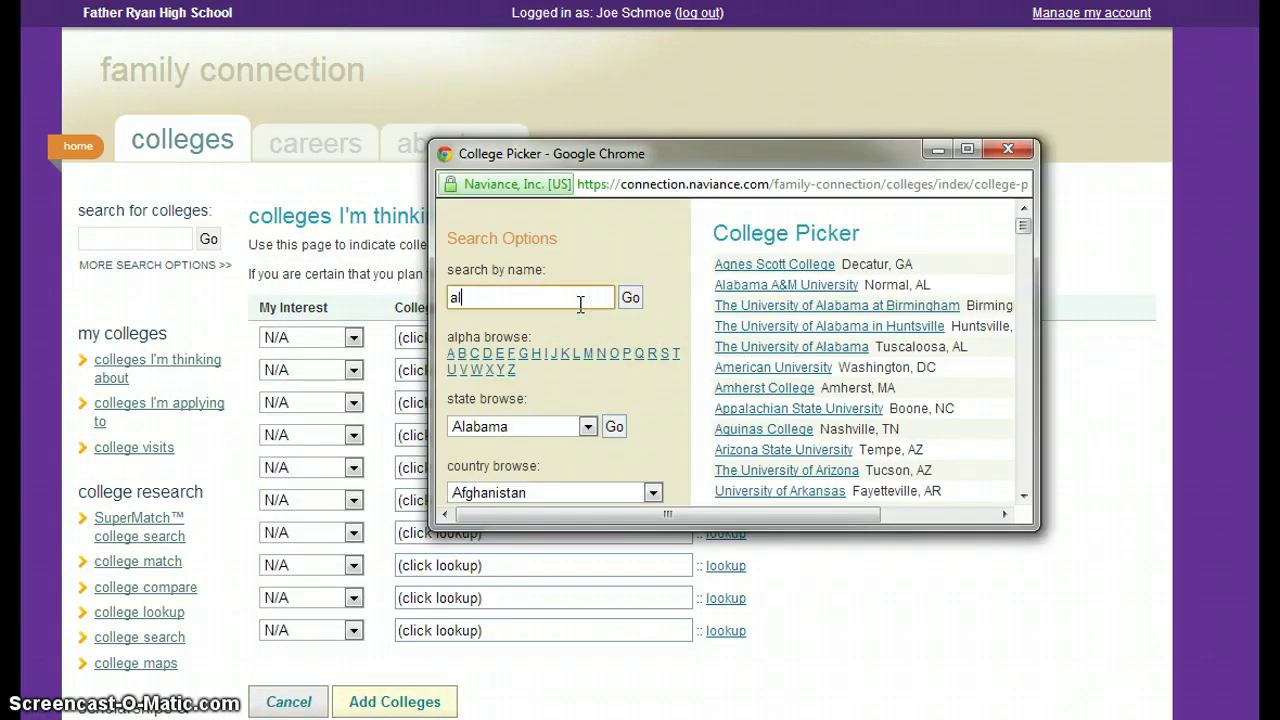
{"action": "type", "text": "abama"}
{"action": "key", "text": "Return"}
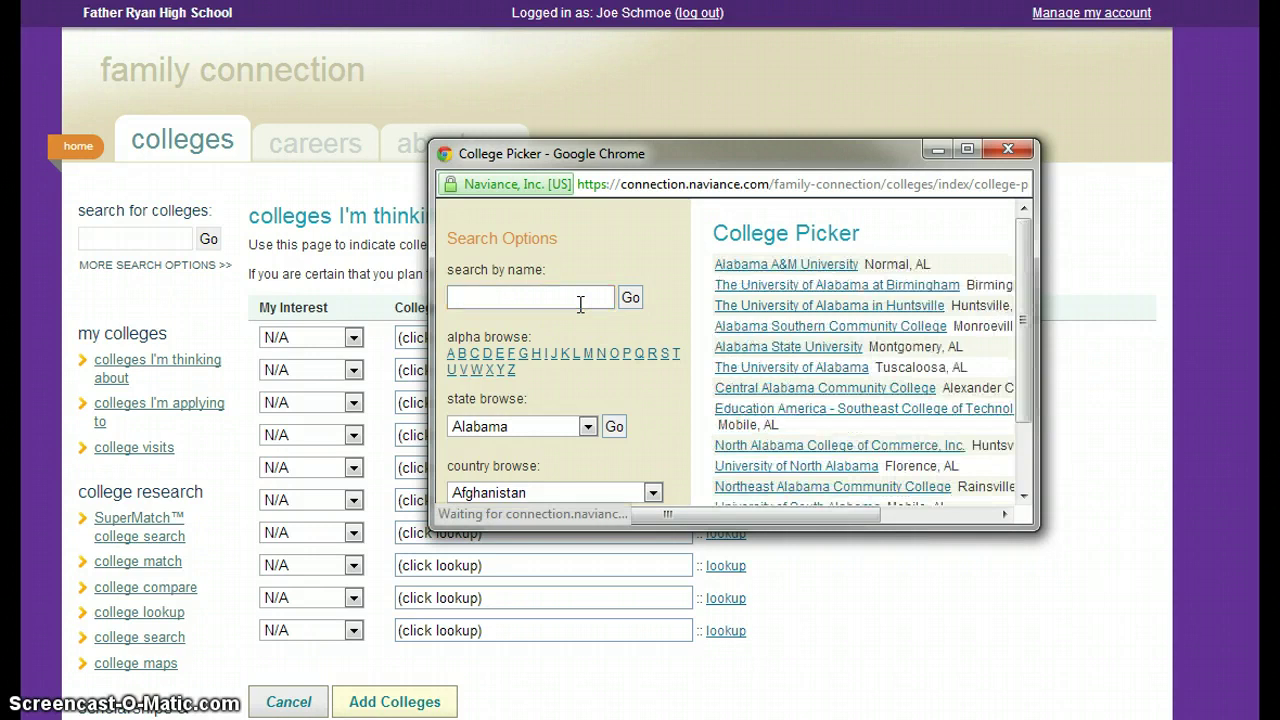
{"action": "left_click", "coordinate": [733, 367]}
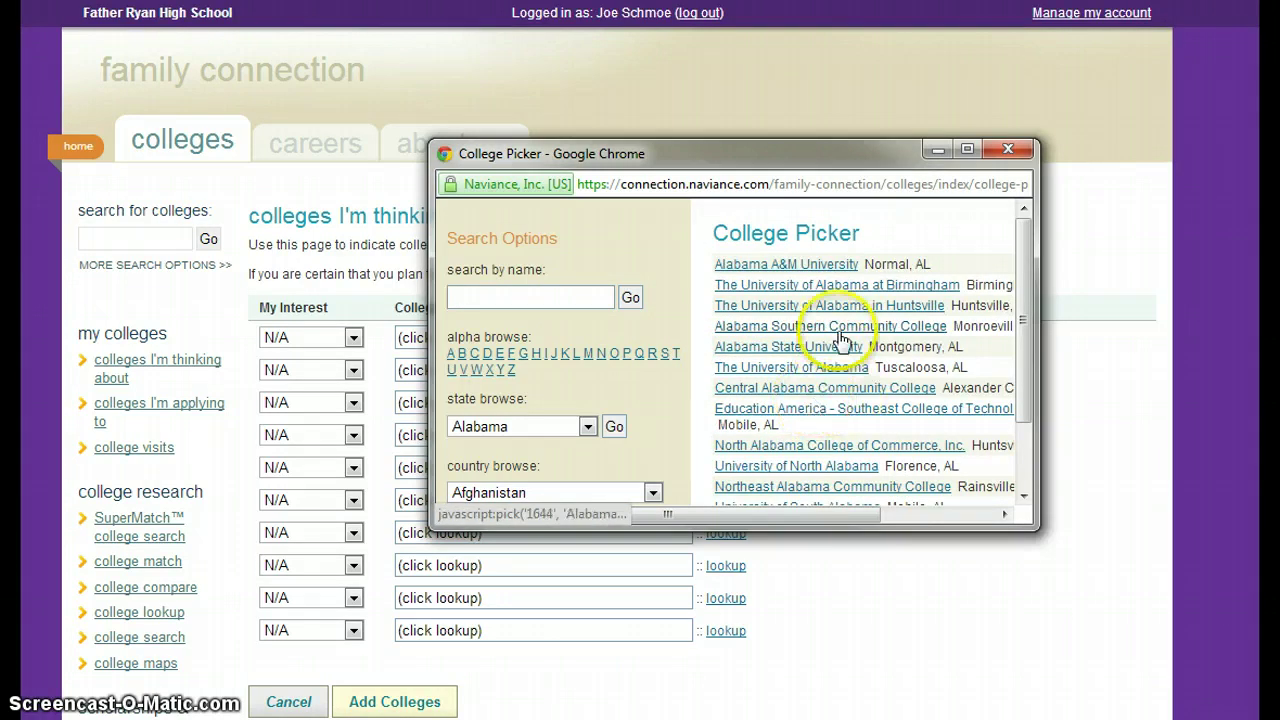
{"action": "left_click", "coordinate": [828, 368]}
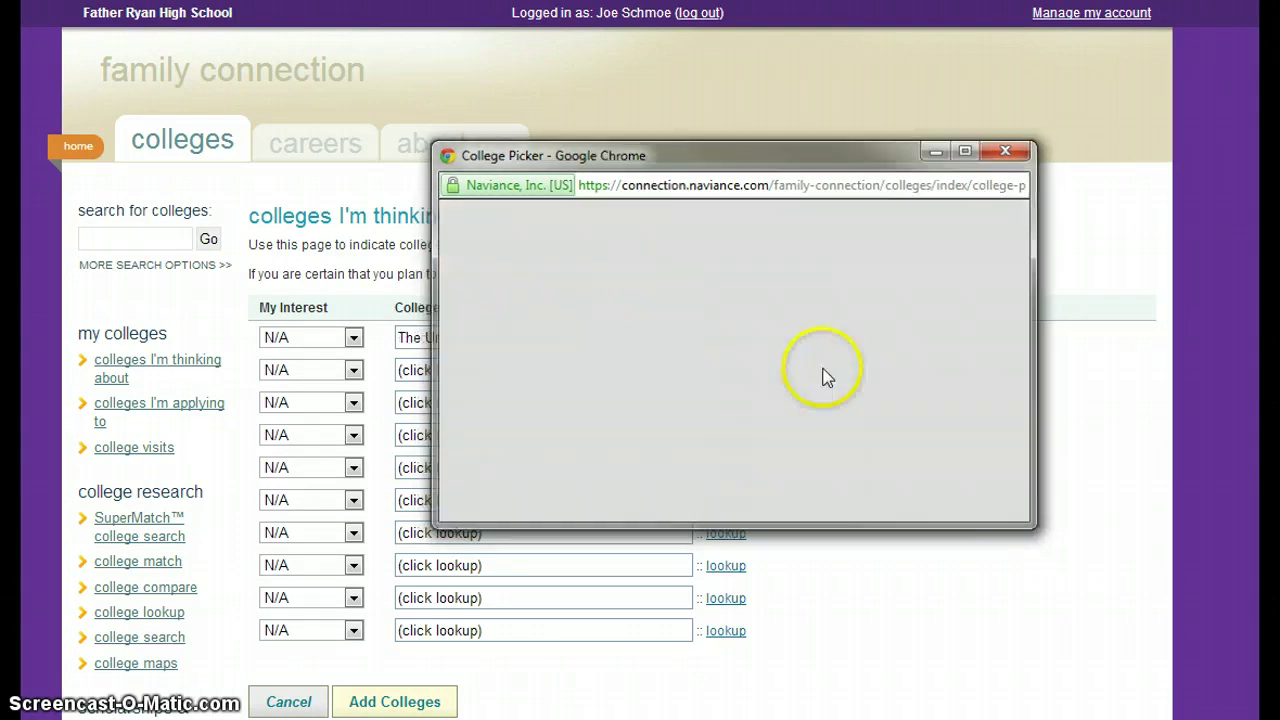
Look up "mississippi" for the second row and choose Mississippi State University.
{"action": "left_click", "coordinate": [726, 370]}
{"action": "left_click", "coordinate": [543, 304]}
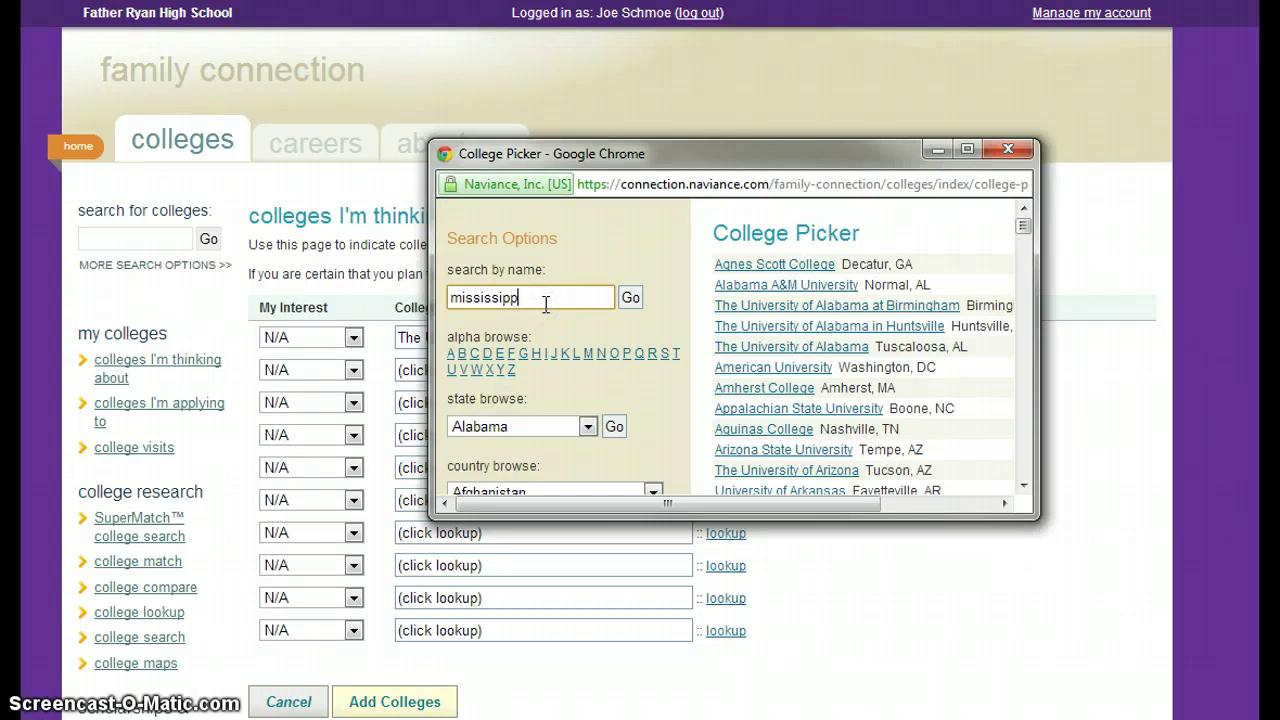
{"action": "key", "text": "Return"}
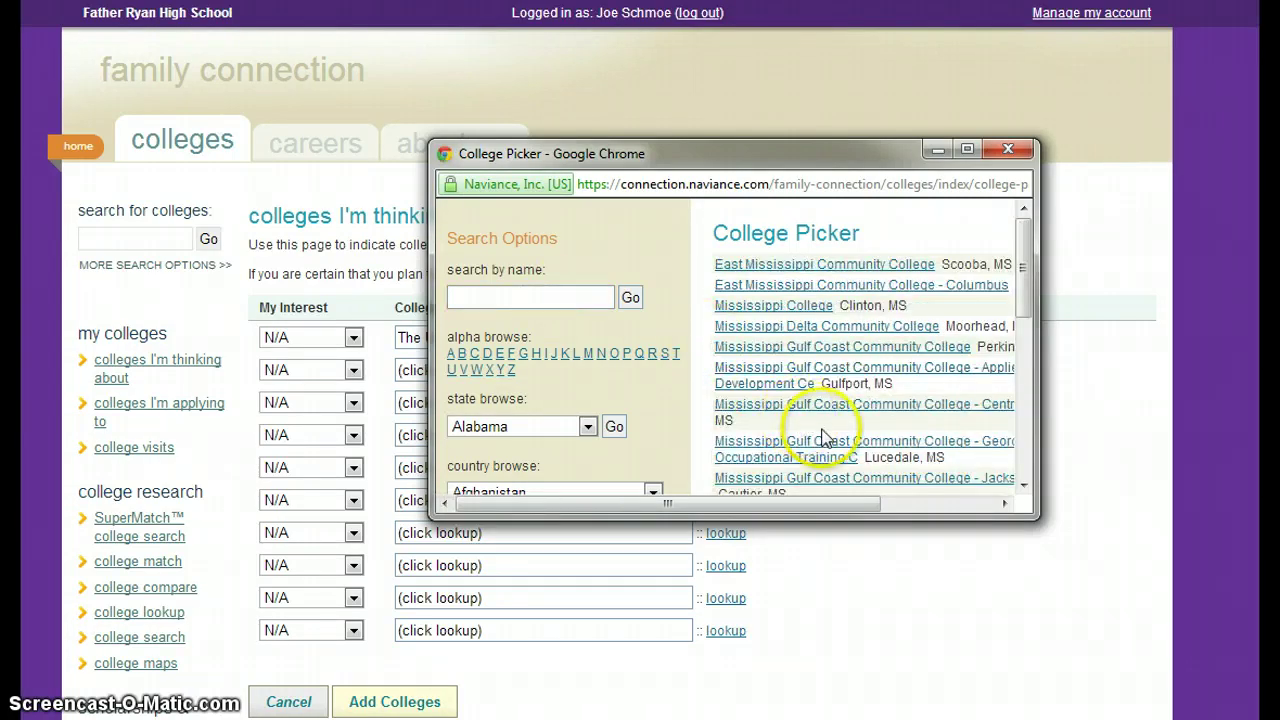
{"action": "scroll", "coordinate": [822, 437], "scroll_direction": "down", "scroll_amount": 1}
{"action": "scroll", "coordinate": [820, 430], "scroll_direction": "down", "scroll_amount": 1}
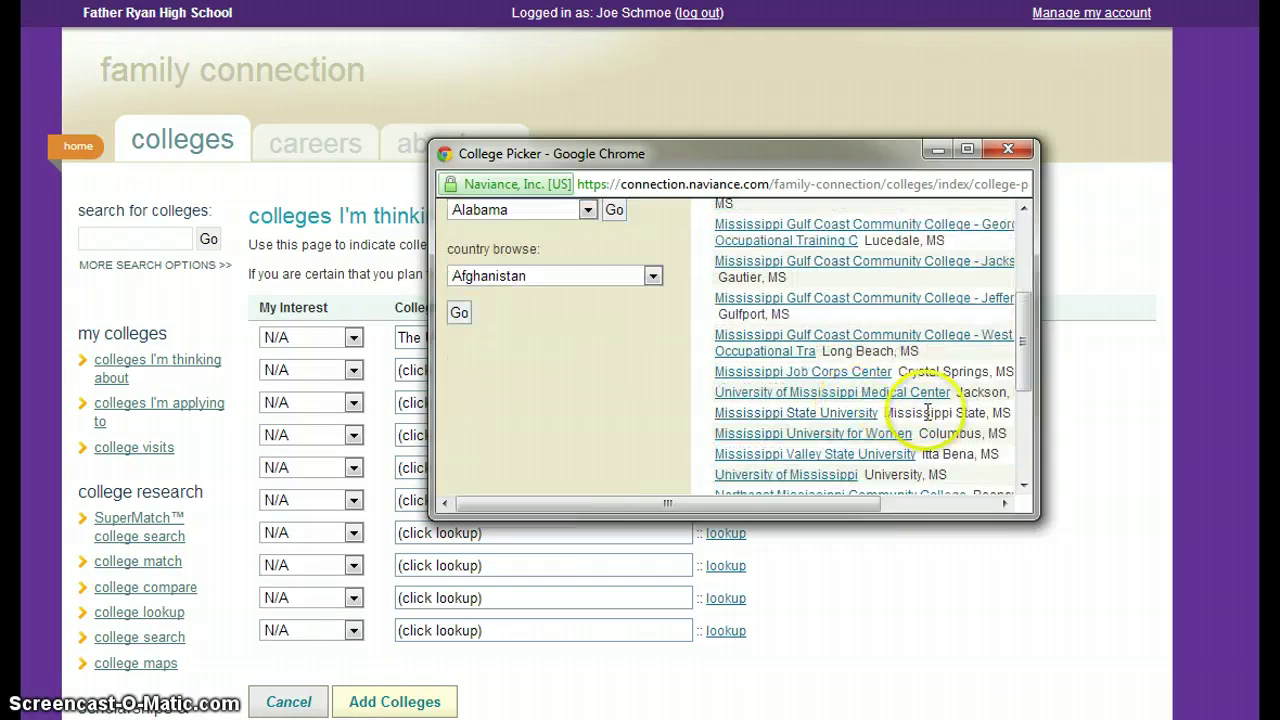
{"action": "scroll", "coordinate": [913, 435], "scroll_direction": "down", "scroll_amount": 1}
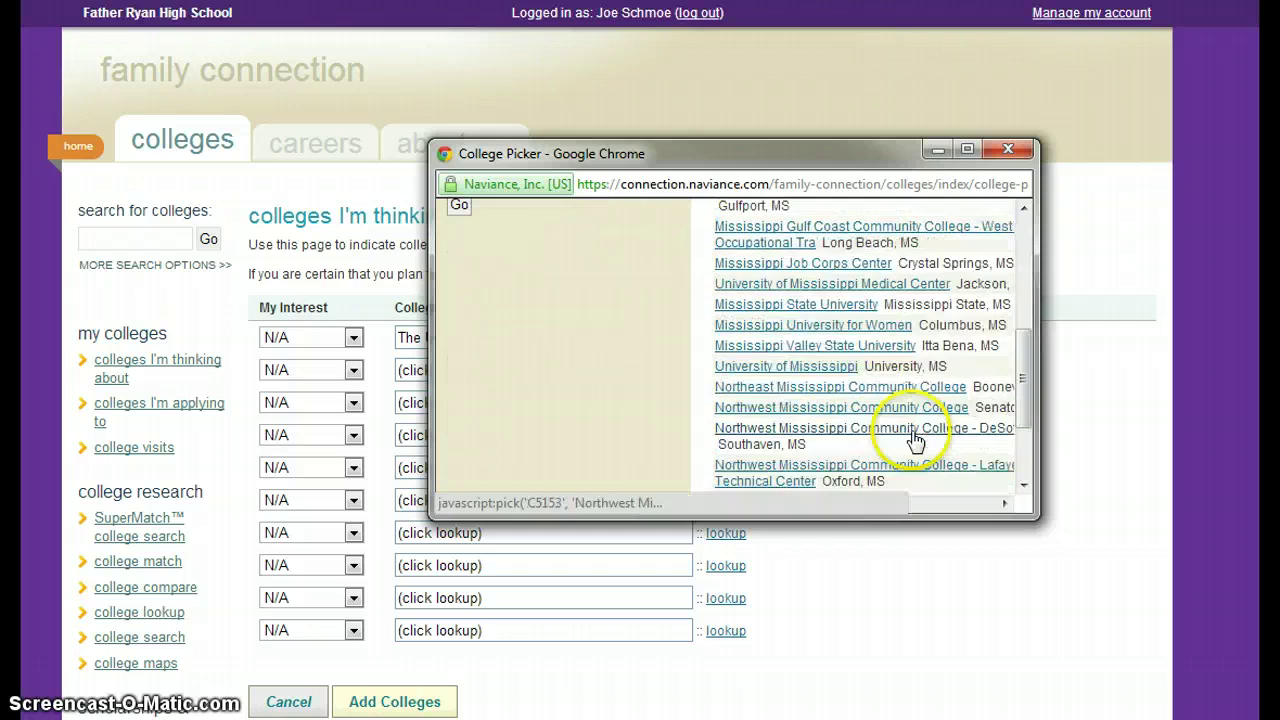
{"action": "scroll", "coordinate": [912, 428], "scroll_direction": "down", "scroll_amount": 1}
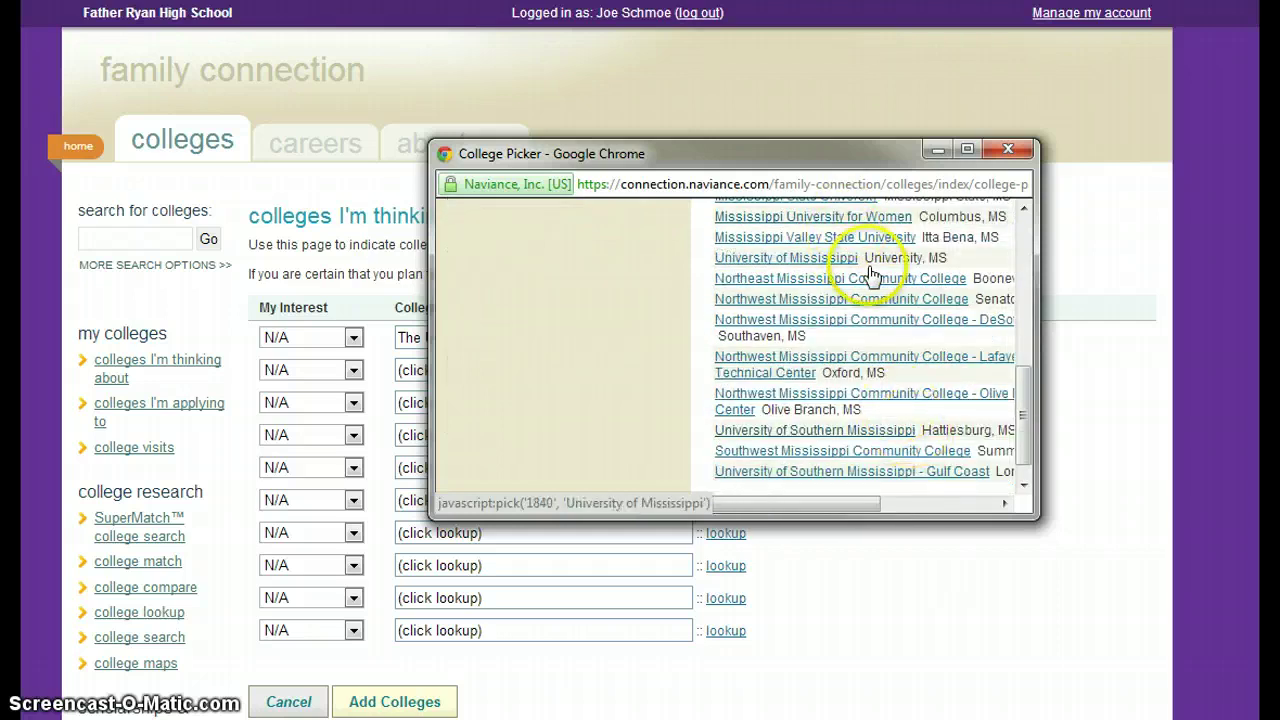
{"action": "scroll", "coordinate": [855, 275], "scroll_direction": "up", "scroll_amount": 1}
{"action": "left_click", "coordinate": [836, 305]}
Look up "Vanderbilt" for the third row and choose Vanderbilt University.
{"action": "left_click", "coordinate": [726, 403]}
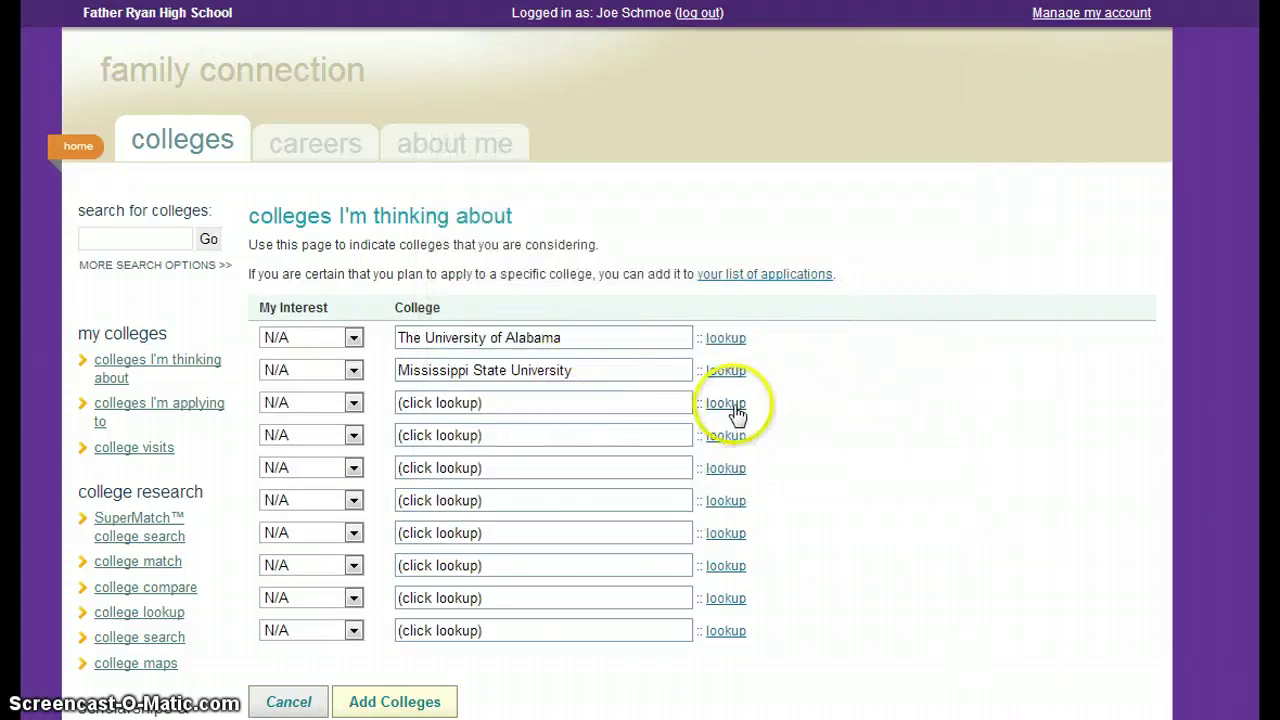
{"action": "left_click", "coordinate": [502, 295]}
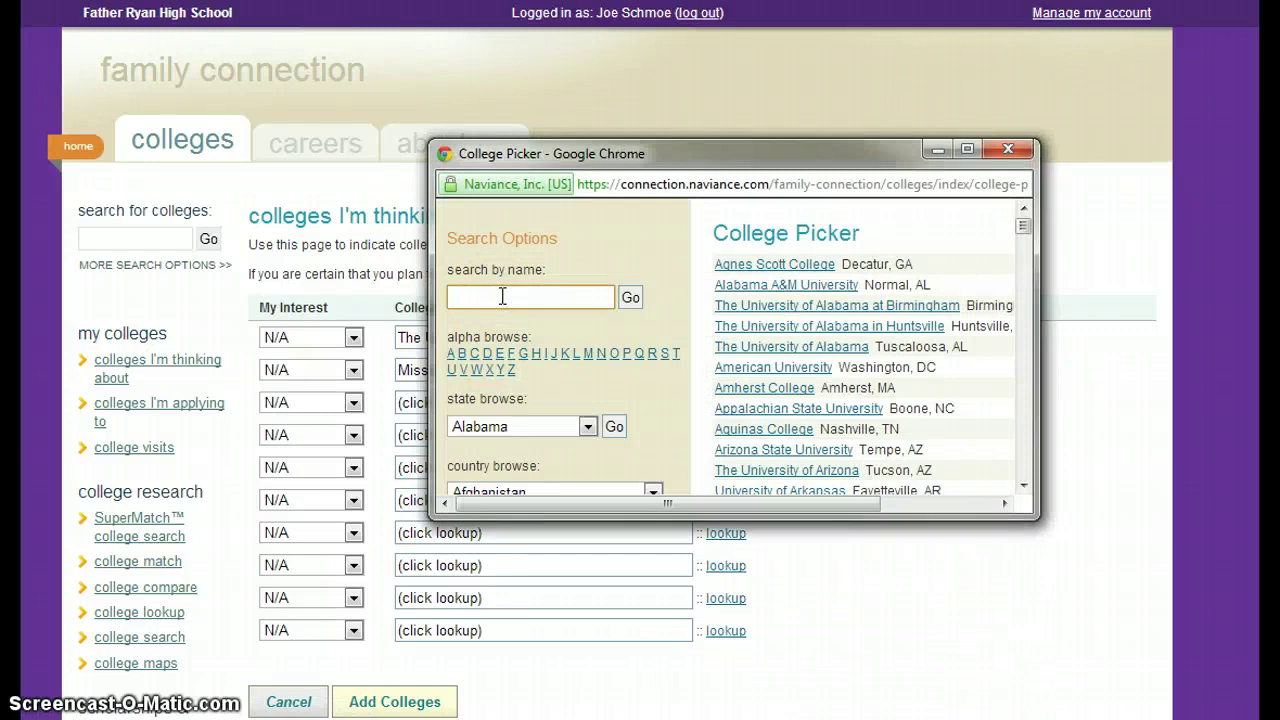
{"action": "type", "text": "Vanderbilt"}
{"action": "key", "text": "Return"}
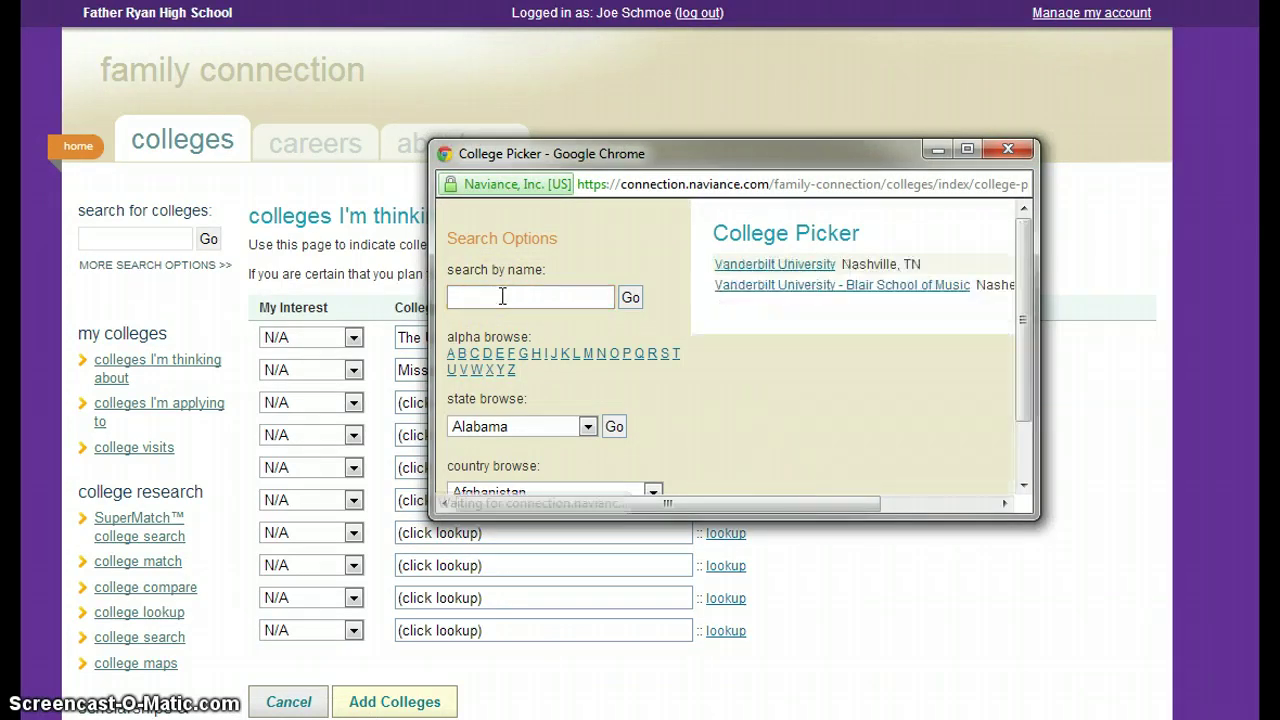
{"action": "left_click", "coordinate": [750, 266]}
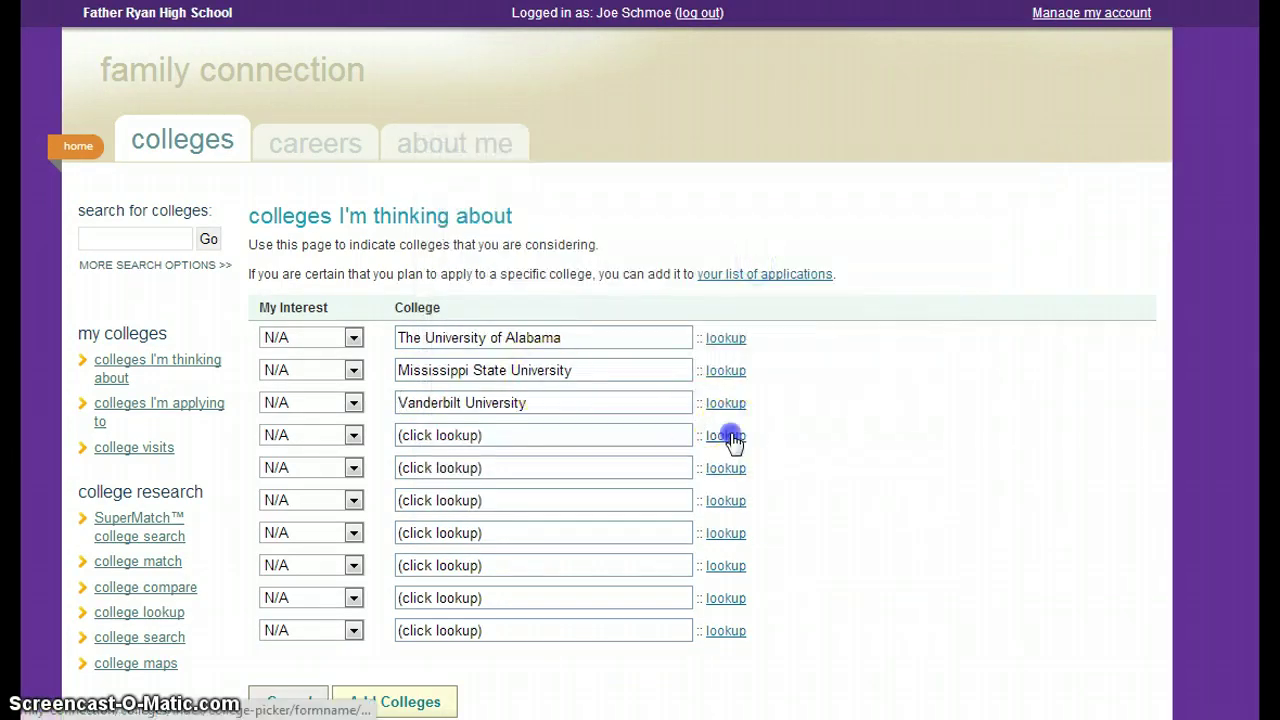
Look up "Belmont" for the fourth row, choose Belmont University, and add the selected colleges to the list.
{"action": "left_click", "coordinate": [726, 435]}
{"action": "left_click", "coordinate": [529, 297]}
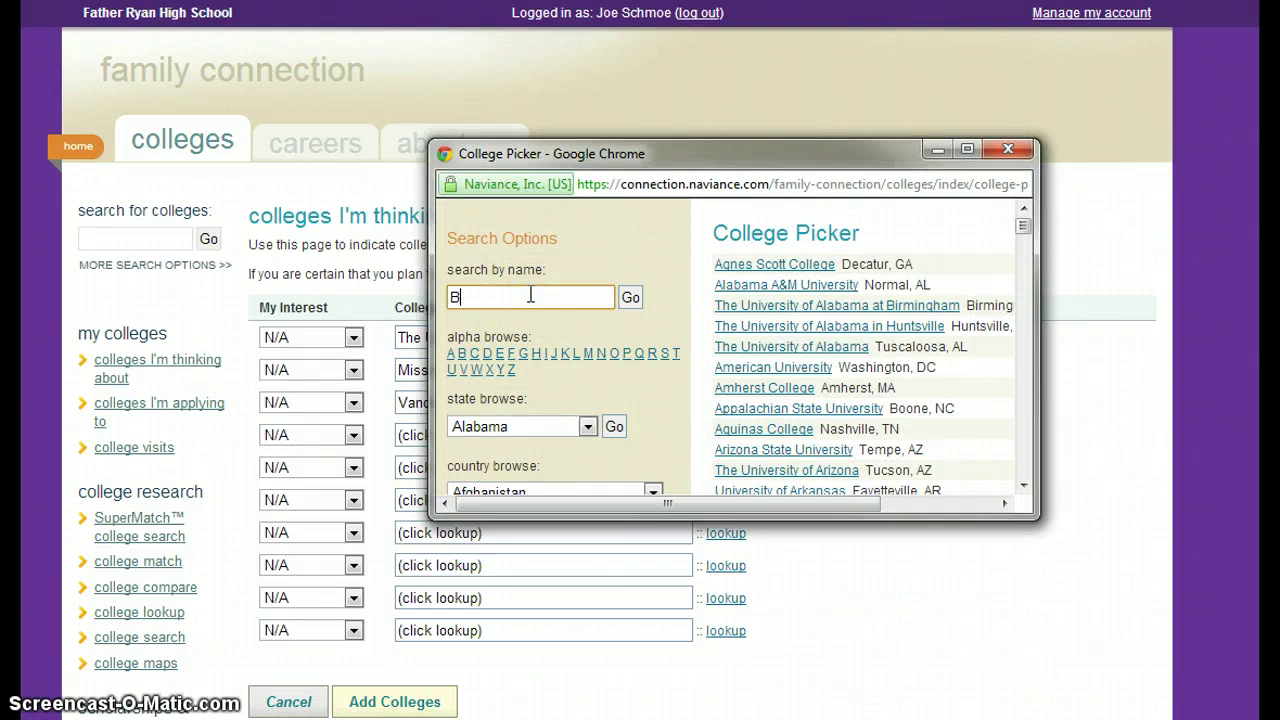
{"action": "type", "text": "Belmont"}
{"action": "key", "text": "Return"}
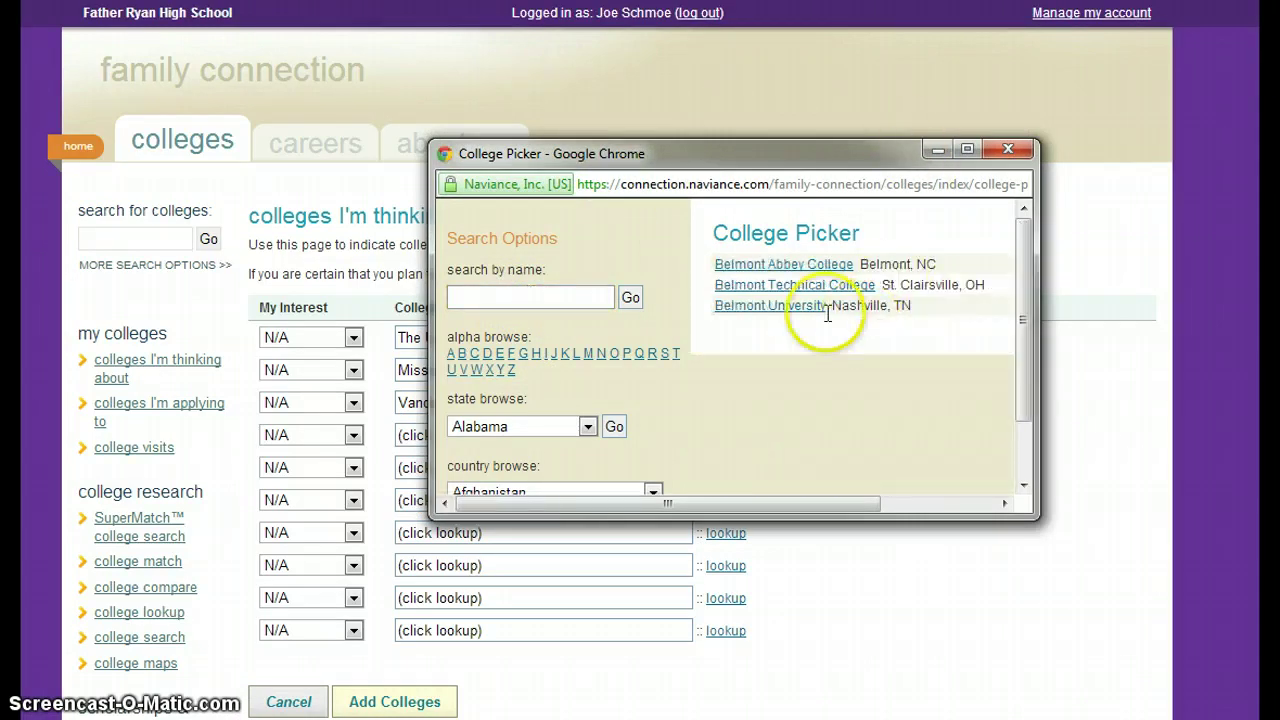
{"action": "left_click", "coordinate": [803, 308]}
{"action": "scroll", "coordinate": [592, 551], "scroll_direction": "down", "scroll_amount": 3}
{"action": "left_click", "coordinate": [423, 491]}
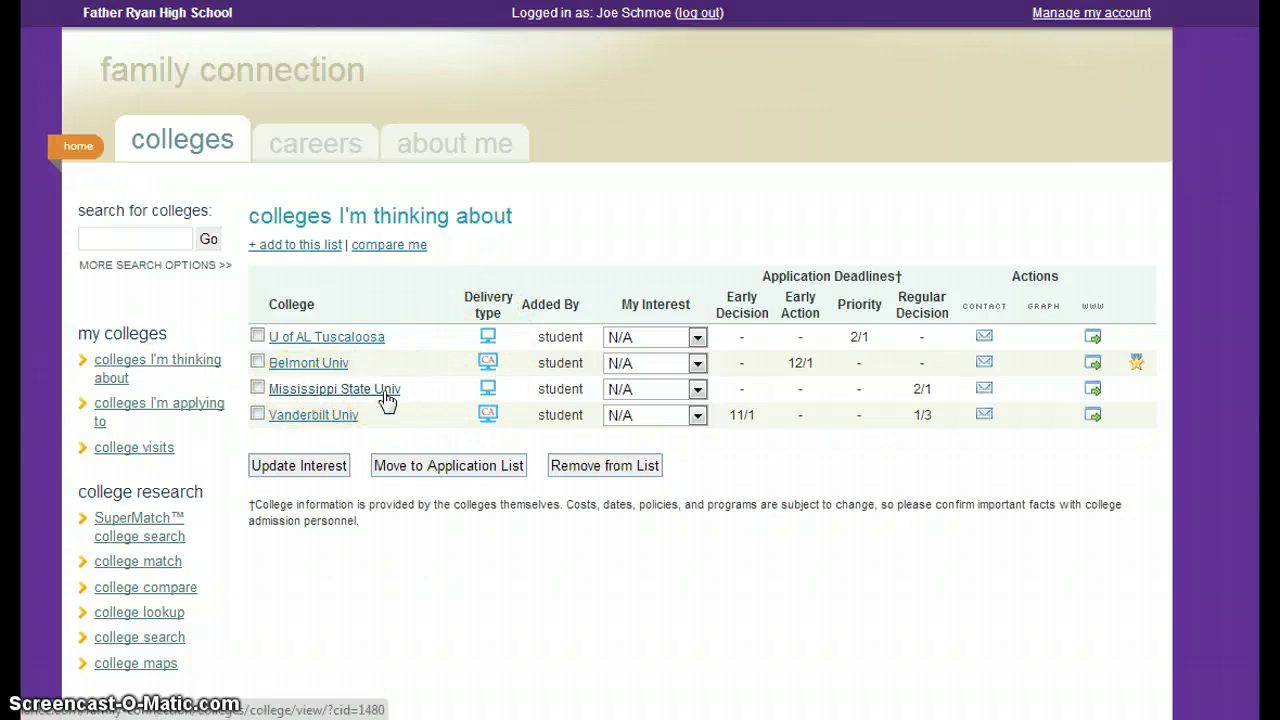
Set the interest levels to Medium for U of AL Tuscaloosa, High for Belmont and Vanderbilt, and First Choice for Mississippi State.
{"action": "left_click", "coordinate": [697, 338]}
{"action": "left_click", "coordinate": [665, 392]}
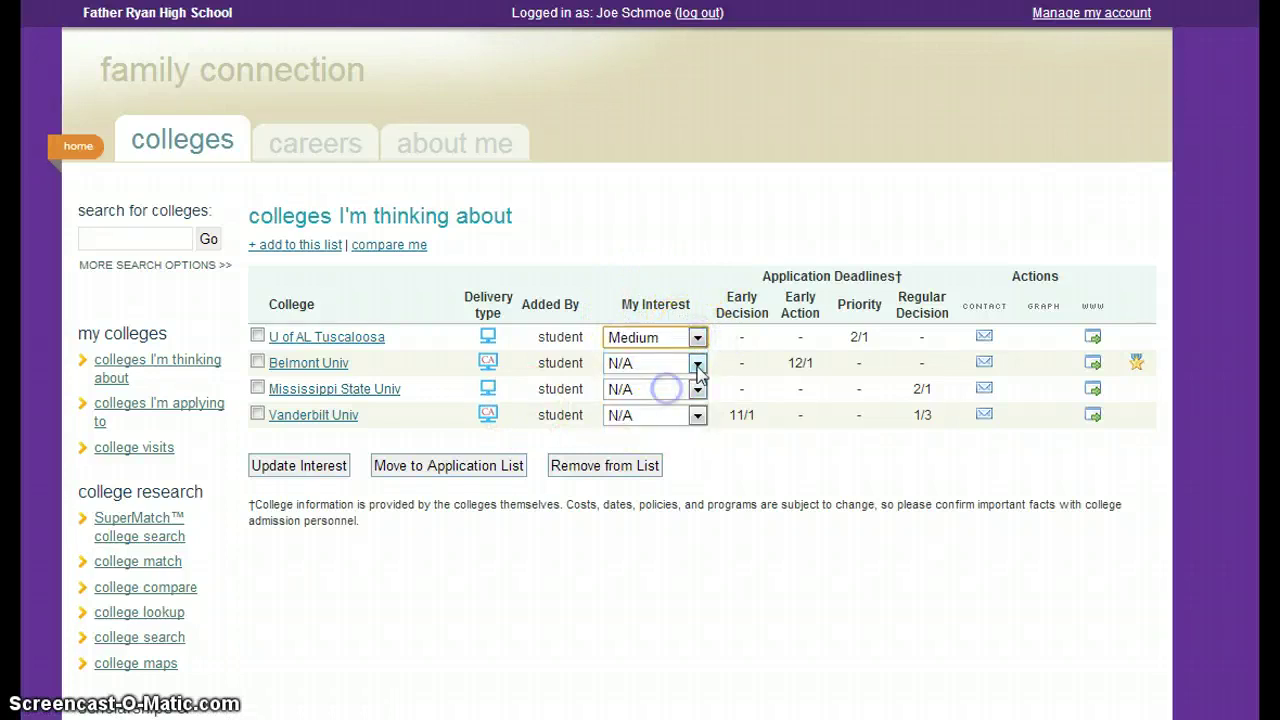
{"action": "left_click", "coordinate": [697, 364]}
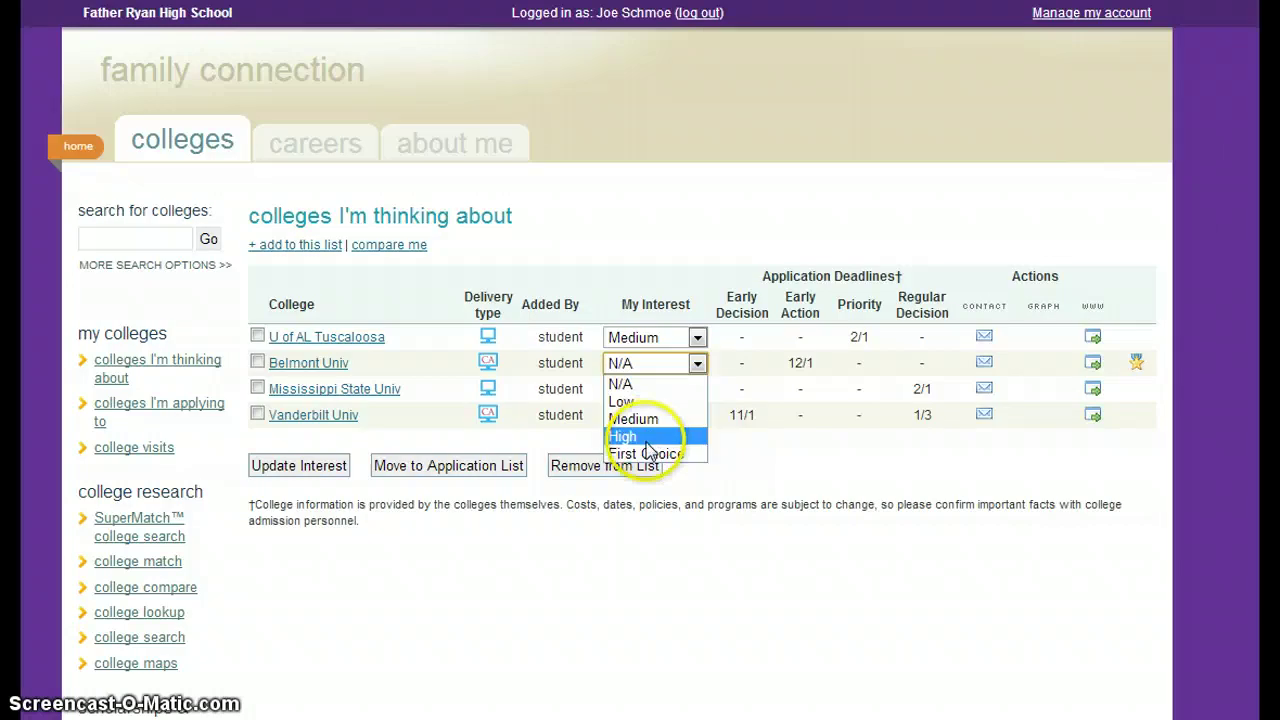
{"action": "left_click", "coordinate": [634, 437]}
{"action": "left_click", "coordinate": [697, 390]}
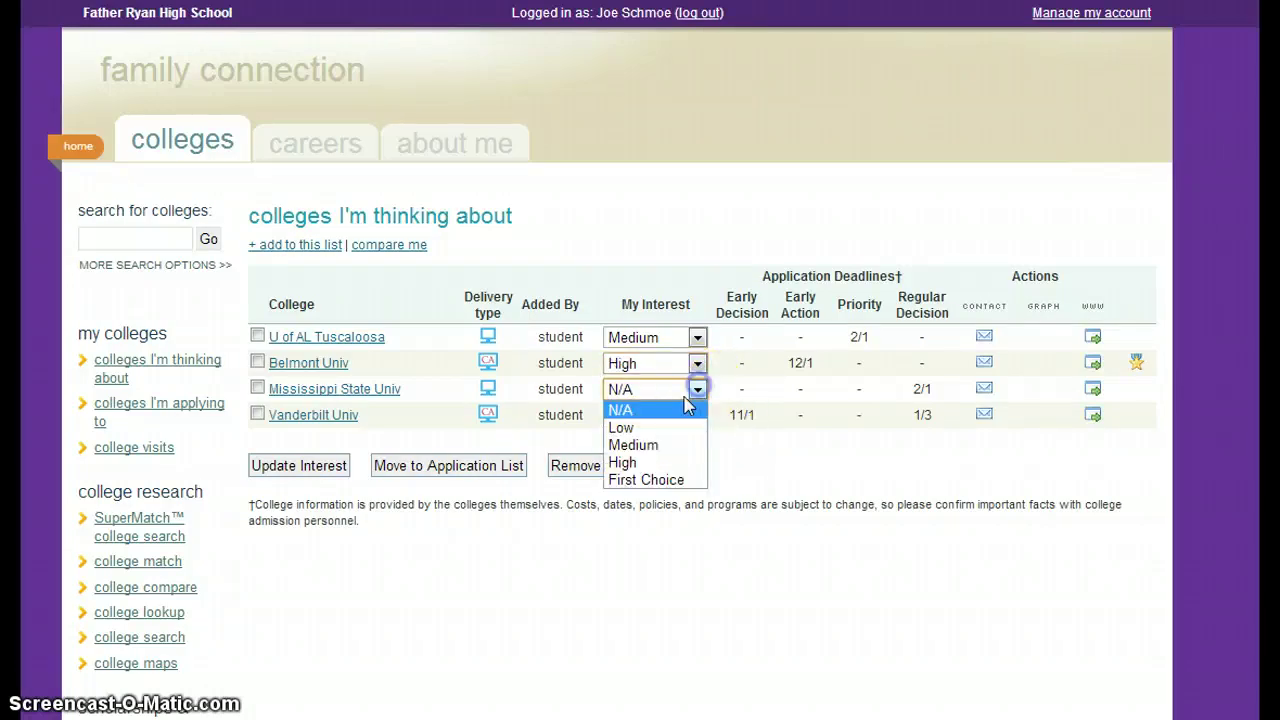
{"action": "left_click", "coordinate": [646, 480]}
{"action": "left_click", "coordinate": [697, 416]}
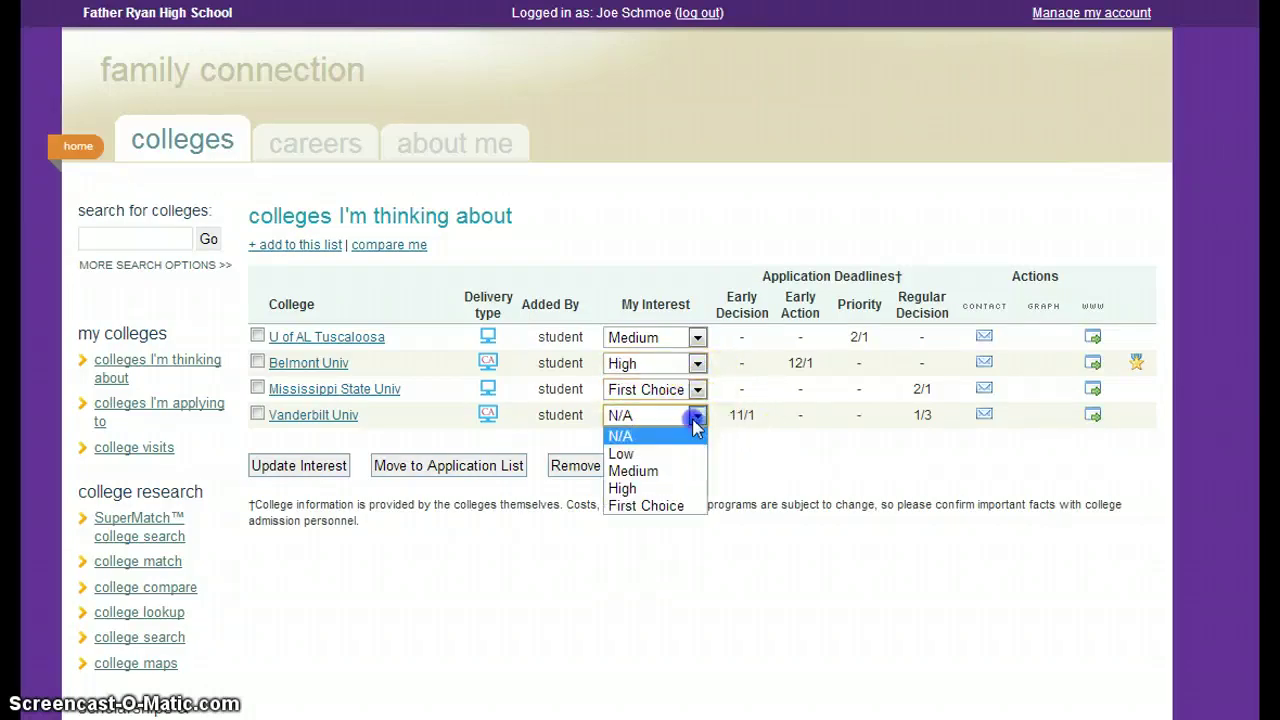
{"action": "left_click", "coordinate": [660, 489]}
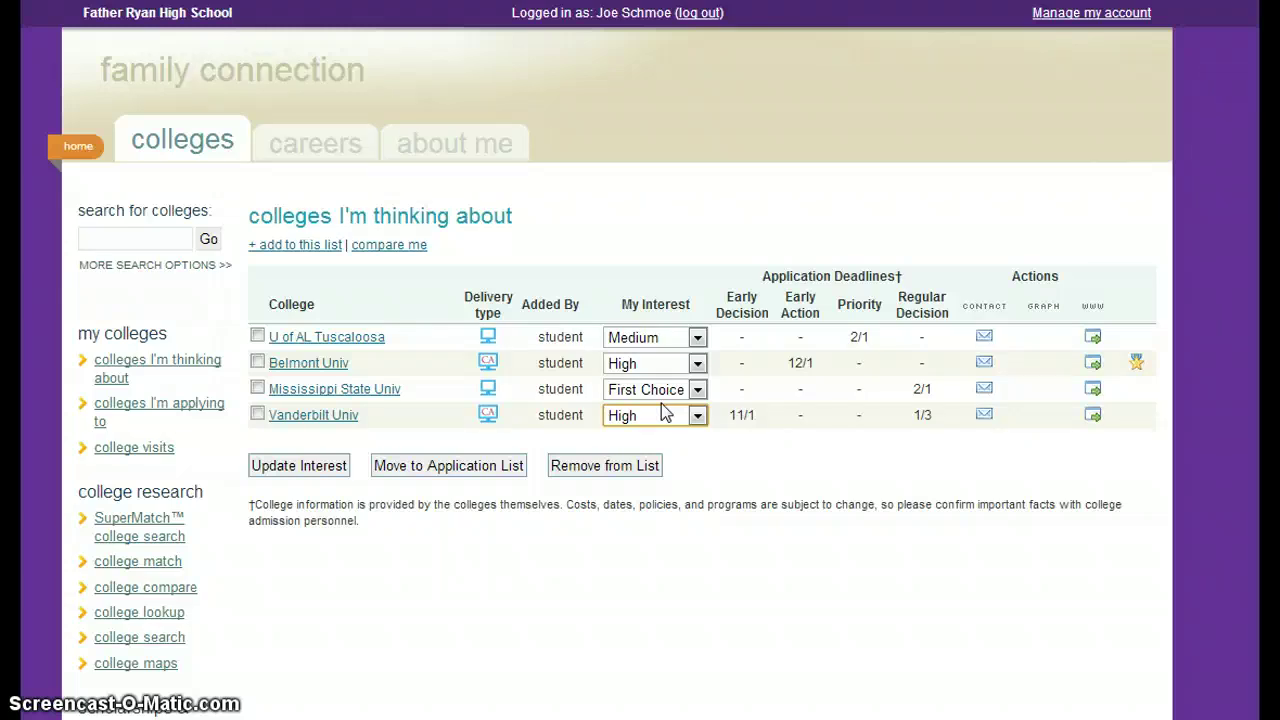
{"action": "left_click", "coordinate": [727, 456]}
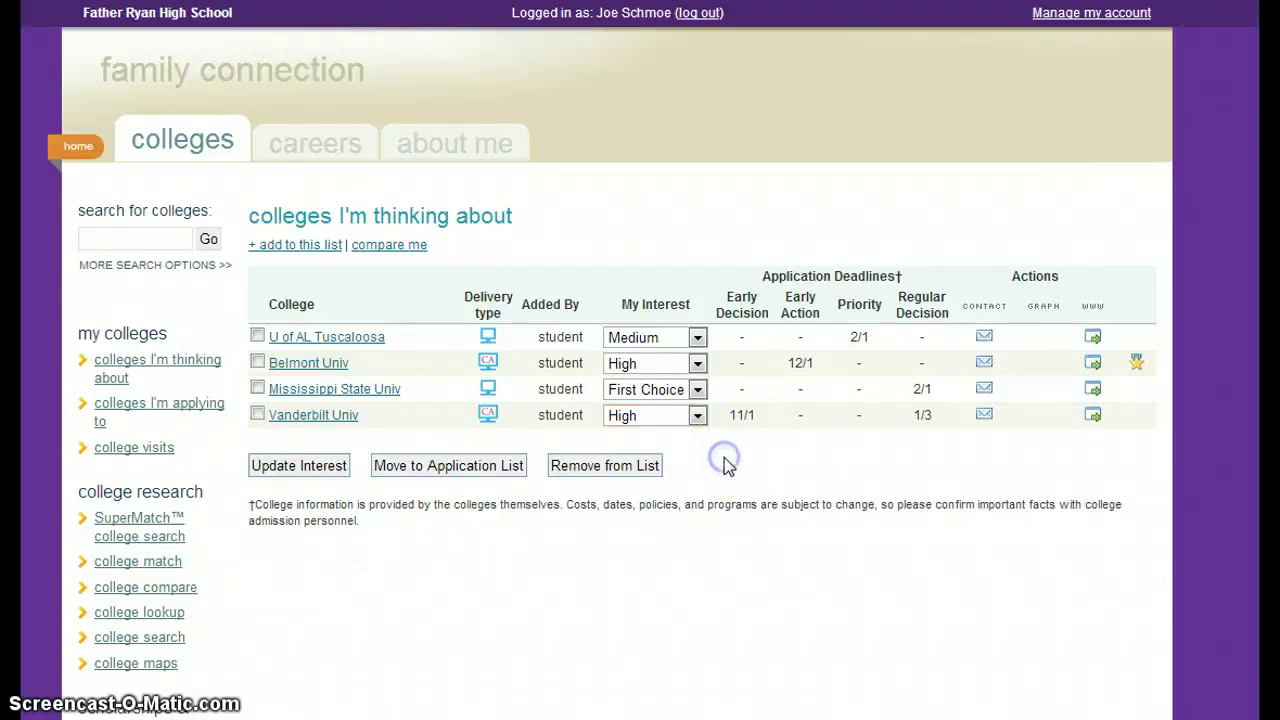
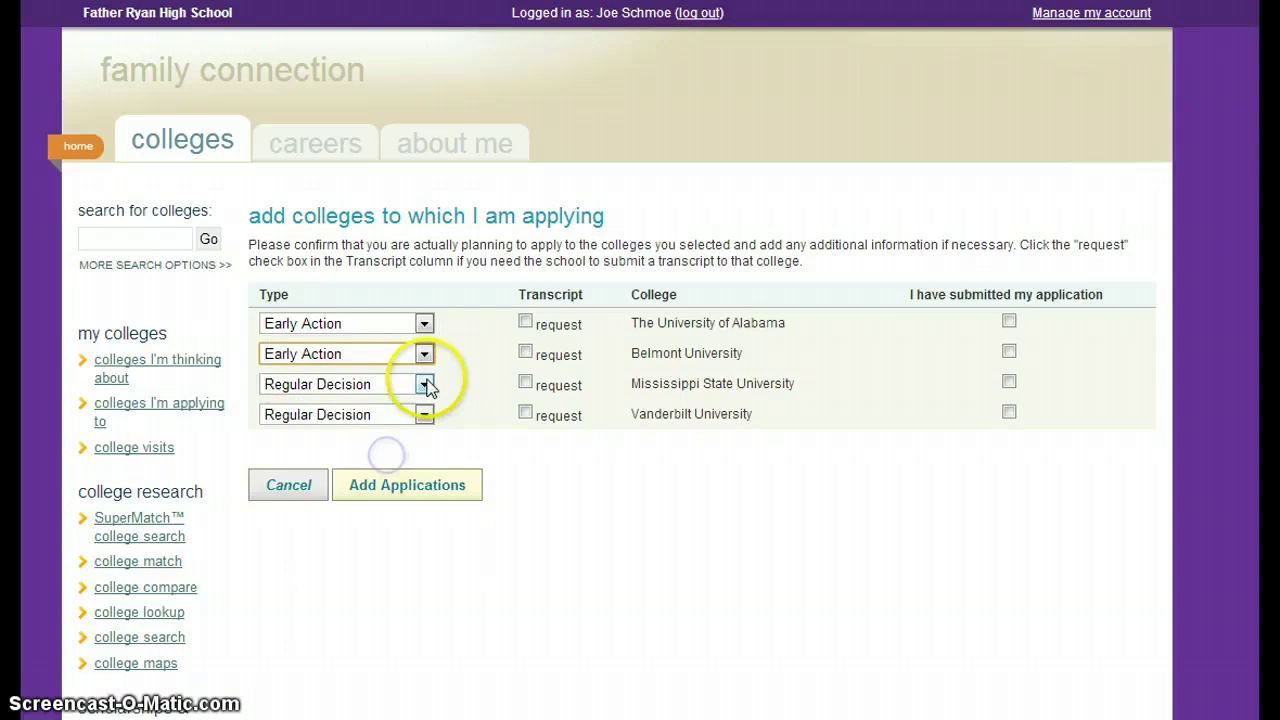
Set the application type to Early Action for Mississippi State University and Vanderbilt University.
{"action": "left_click", "coordinate": [424, 384]}
{"action": "left_click", "coordinate": [400, 491]}
{"action": "left_click", "coordinate": [424, 414]}
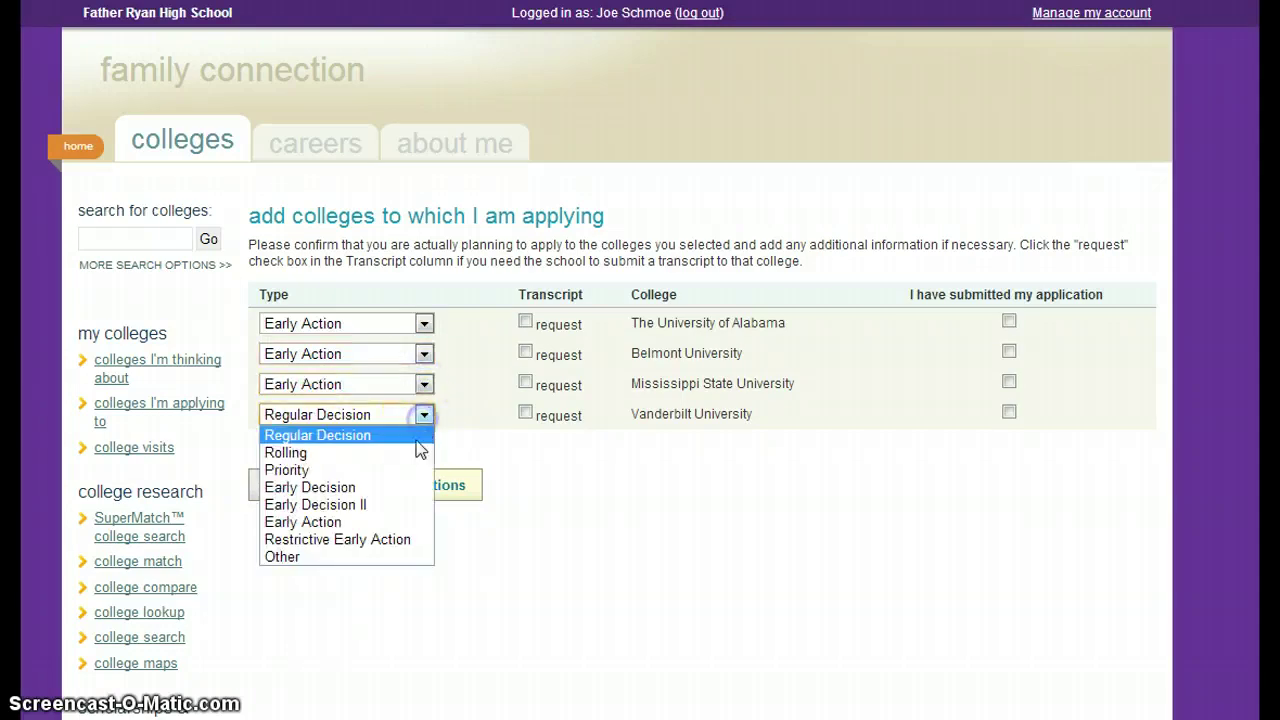
{"action": "left_click", "coordinate": [385, 521]}
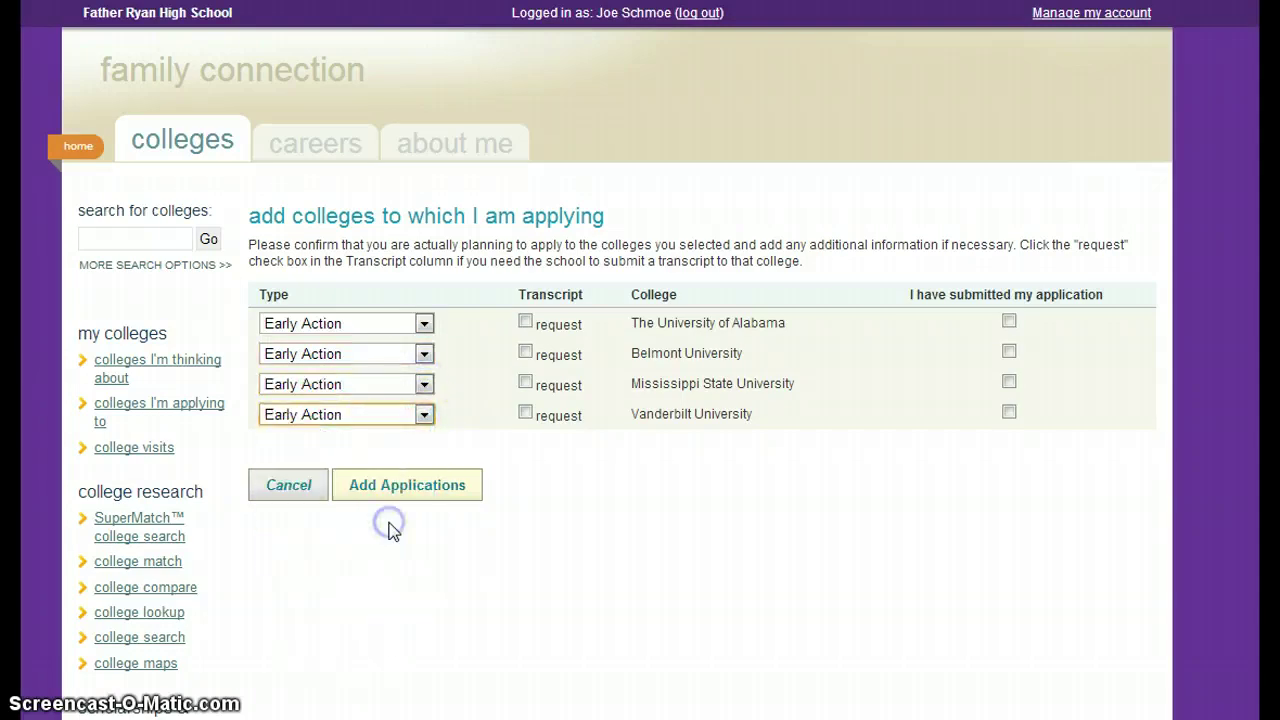
Request transcripts for Alabama, Belmont, Mississippi State and Vanderbilt in the application form.
{"action": "left_click", "coordinate": [525, 322]}
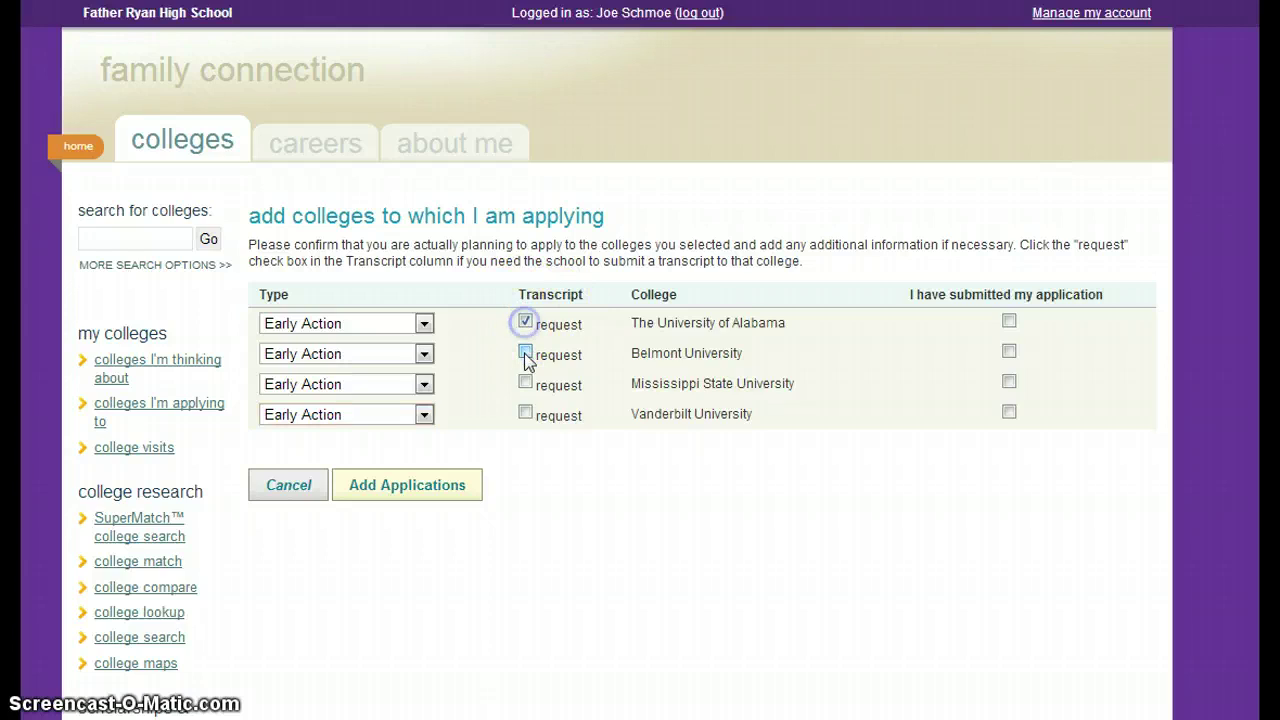
{"action": "left_click", "coordinate": [525, 352]}
{"action": "left_click", "coordinate": [525, 382]}
{"action": "left_click", "coordinate": [525, 414]}
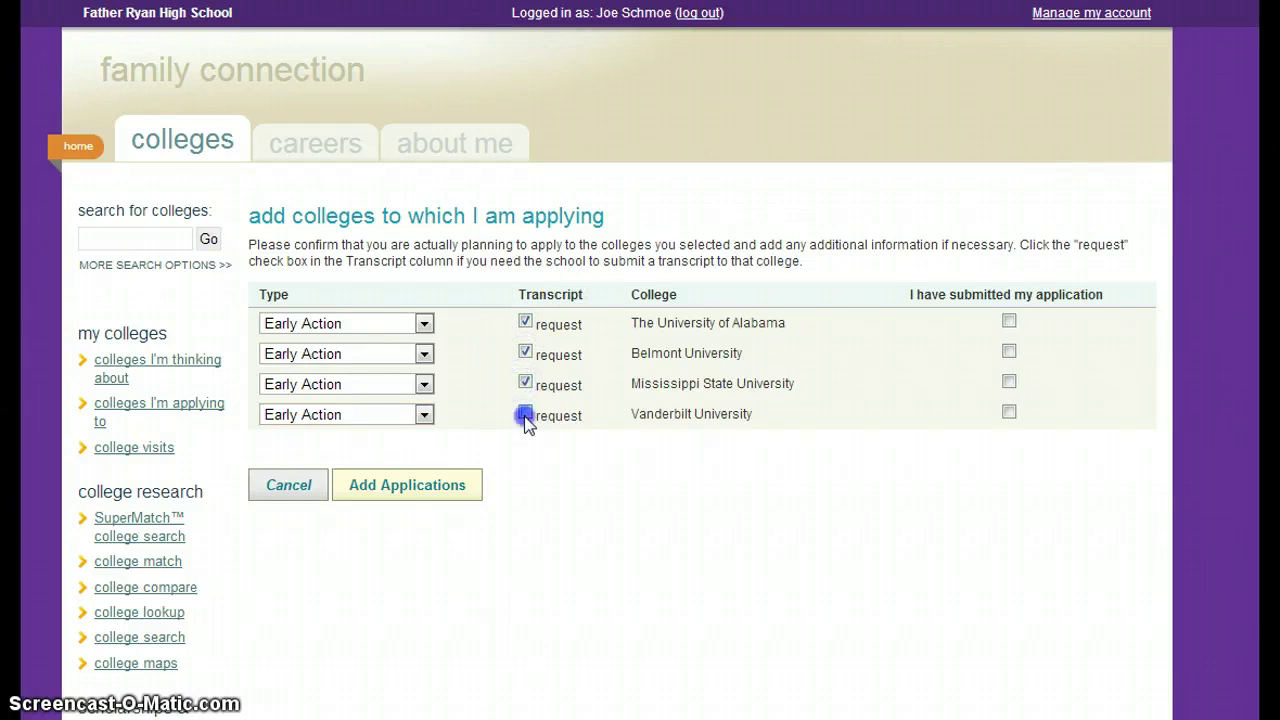
Mark the Alabama, Belmont, Mississippi State and Vanderbilt applications as submitted and add them to the colleges I'm applying to.
{"action": "left_click", "coordinate": [432, 488]}
{"action": "left_click", "coordinate": [1008, 321]}
{"action": "left_click", "coordinate": [1008, 351]}
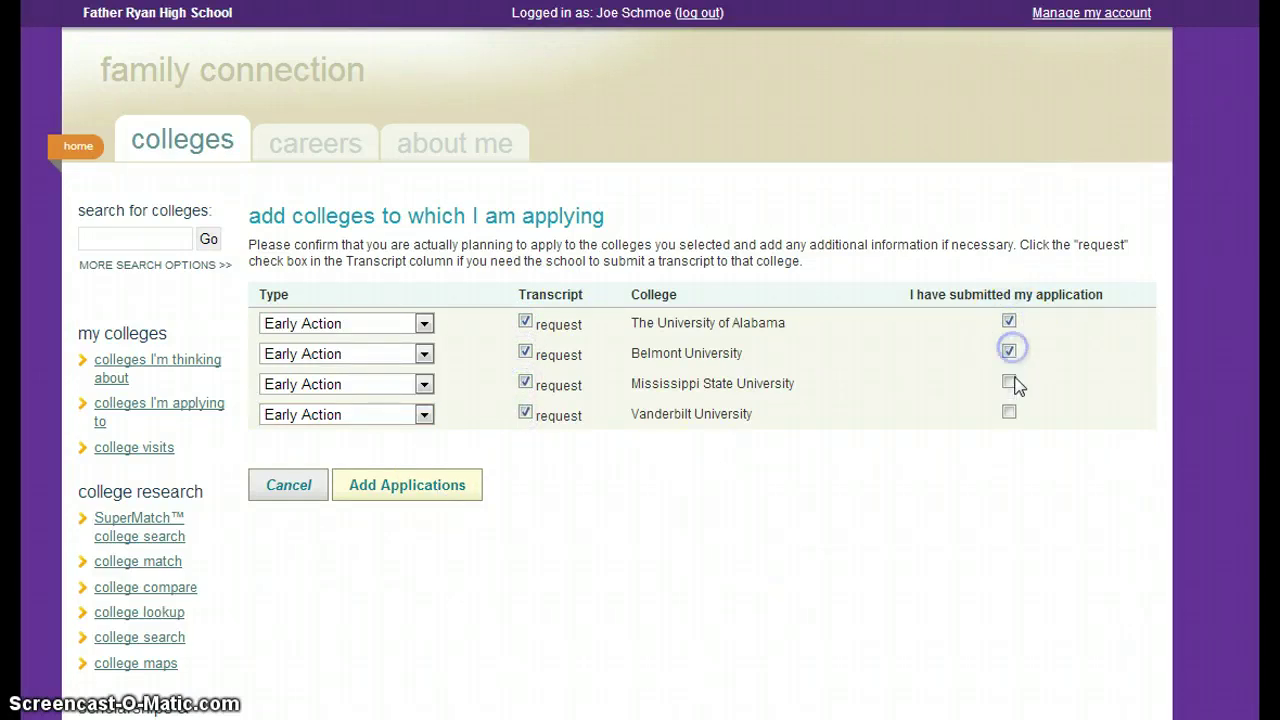
{"action": "left_click", "coordinate": [1008, 381]}
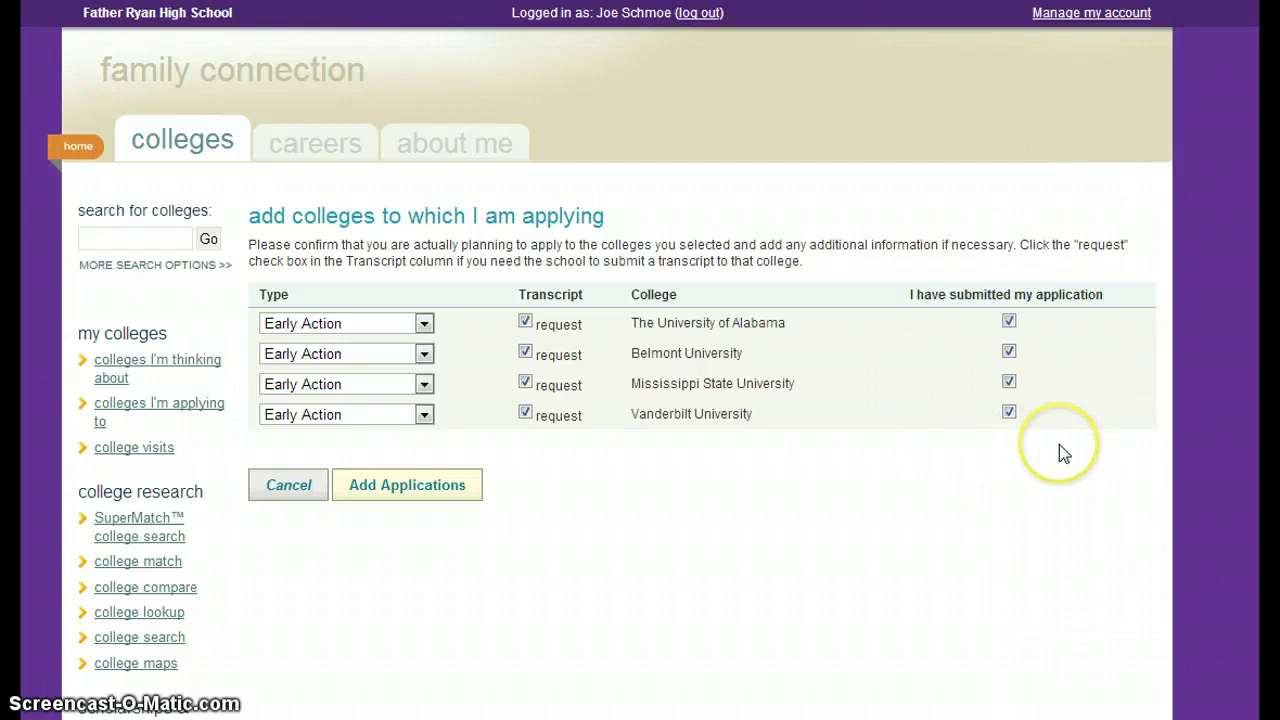
{"action": "left_click", "coordinate": [424, 484]}
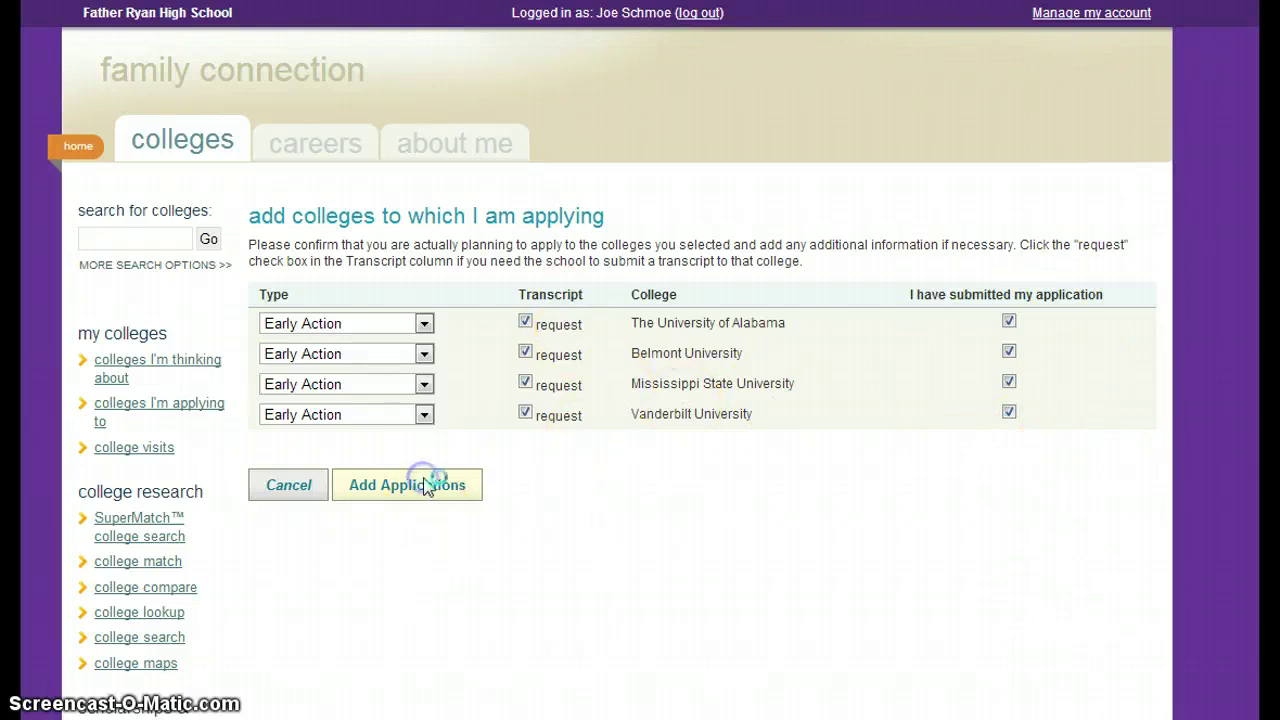
{"action": "left_click", "coordinate": [135, 414]}
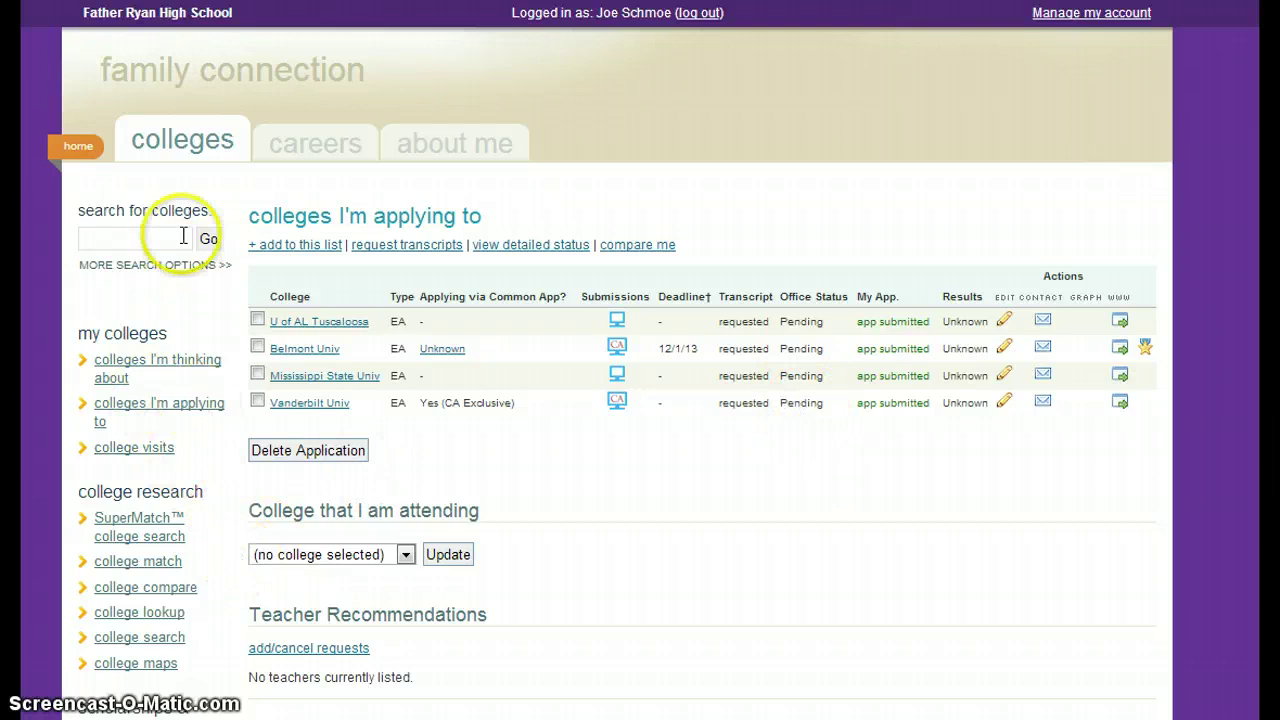
Open the transcript request form for college applications from the transcripts resources.
{"action": "left_click", "coordinate": [183, 150]}
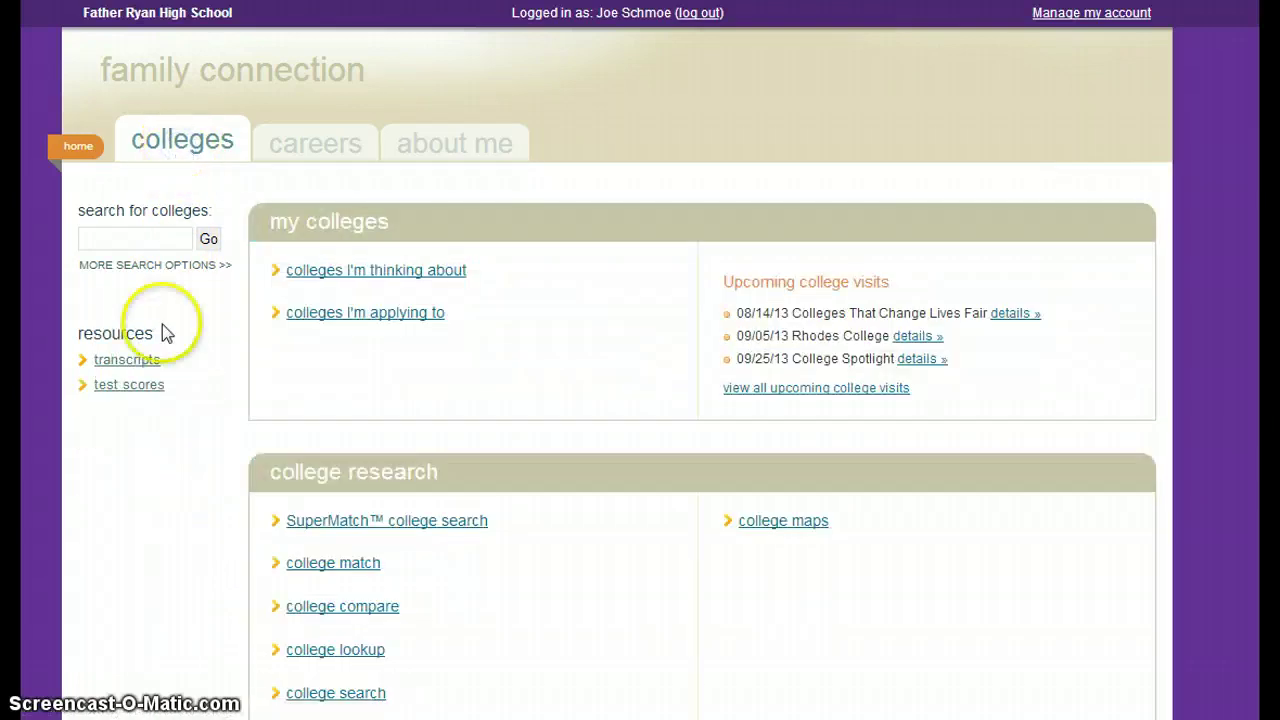
{"action": "left_click", "coordinate": [132, 362]}
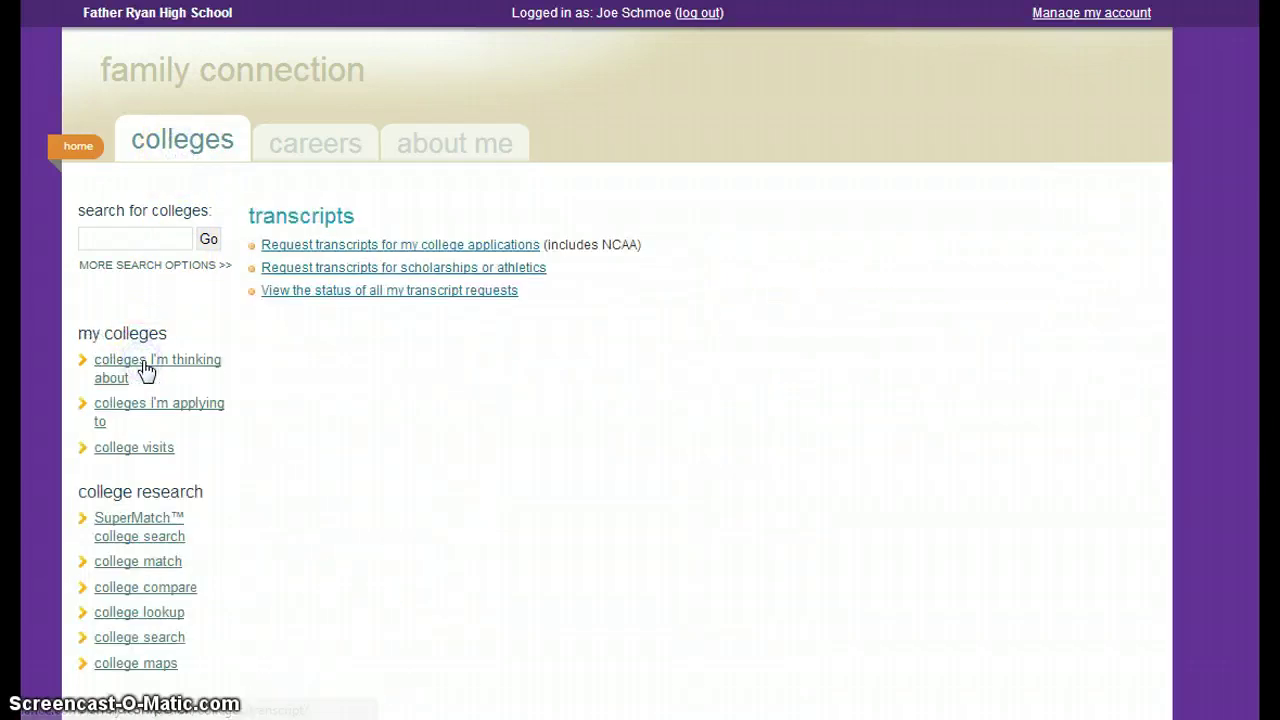
{"action": "left_click", "coordinate": [337, 246]}
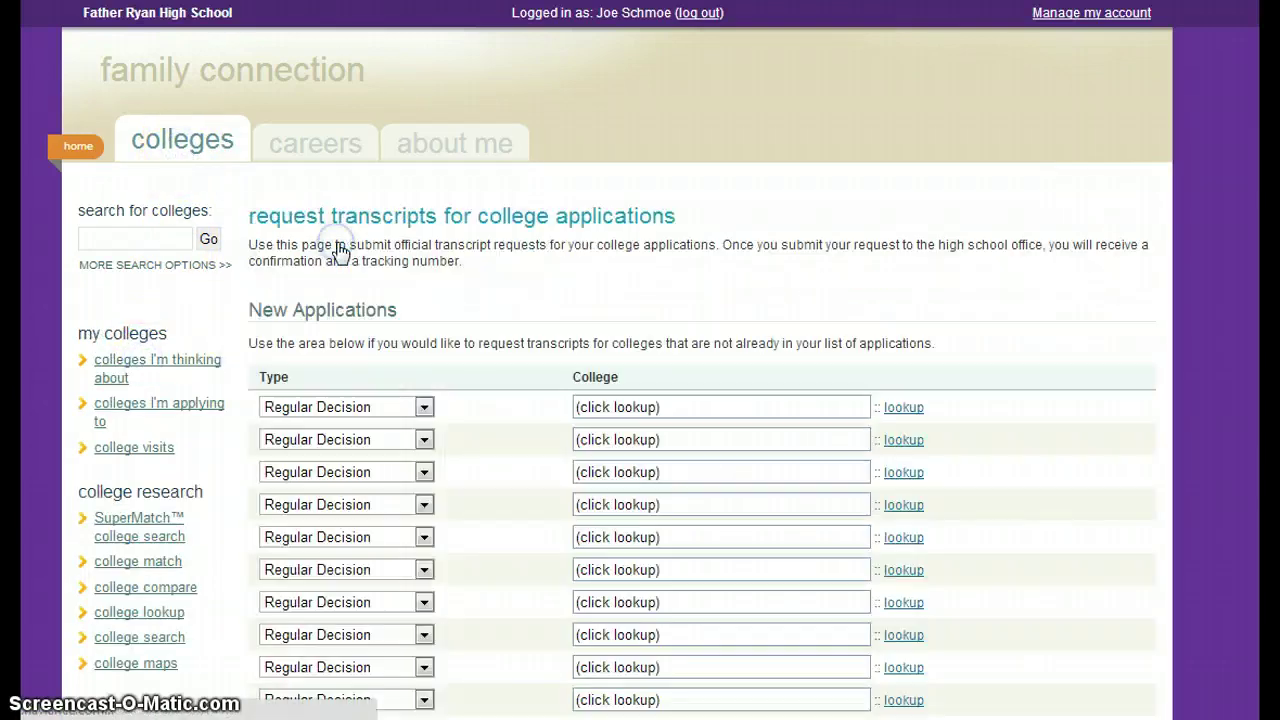
Look up "Samford" for the first new application, choose Samford University with Regular Decision, and submit the transcript request.
{"action": "left_click", "coordinate": [900, 408]}
{"action": "left_click", "coordinate": [591, 300]}
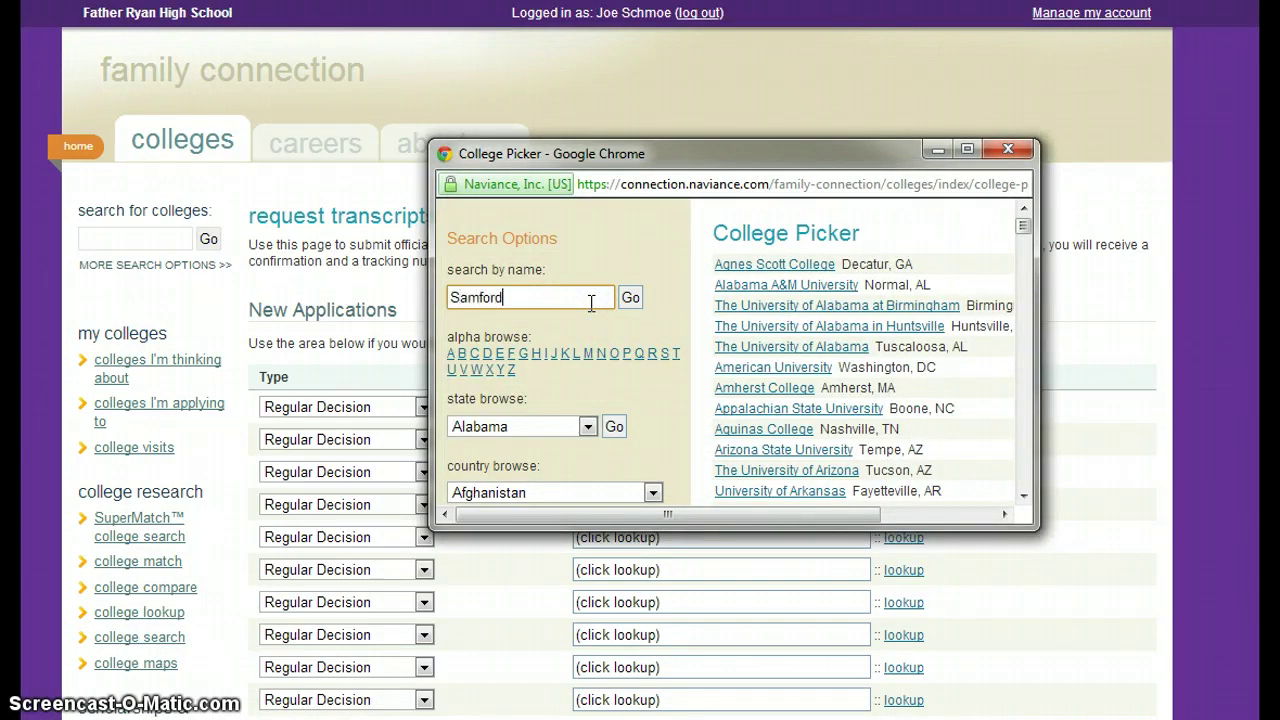
{"action": "key", "text": "Return"}
{"action": "left_click", "coordinate": [770, 267]}
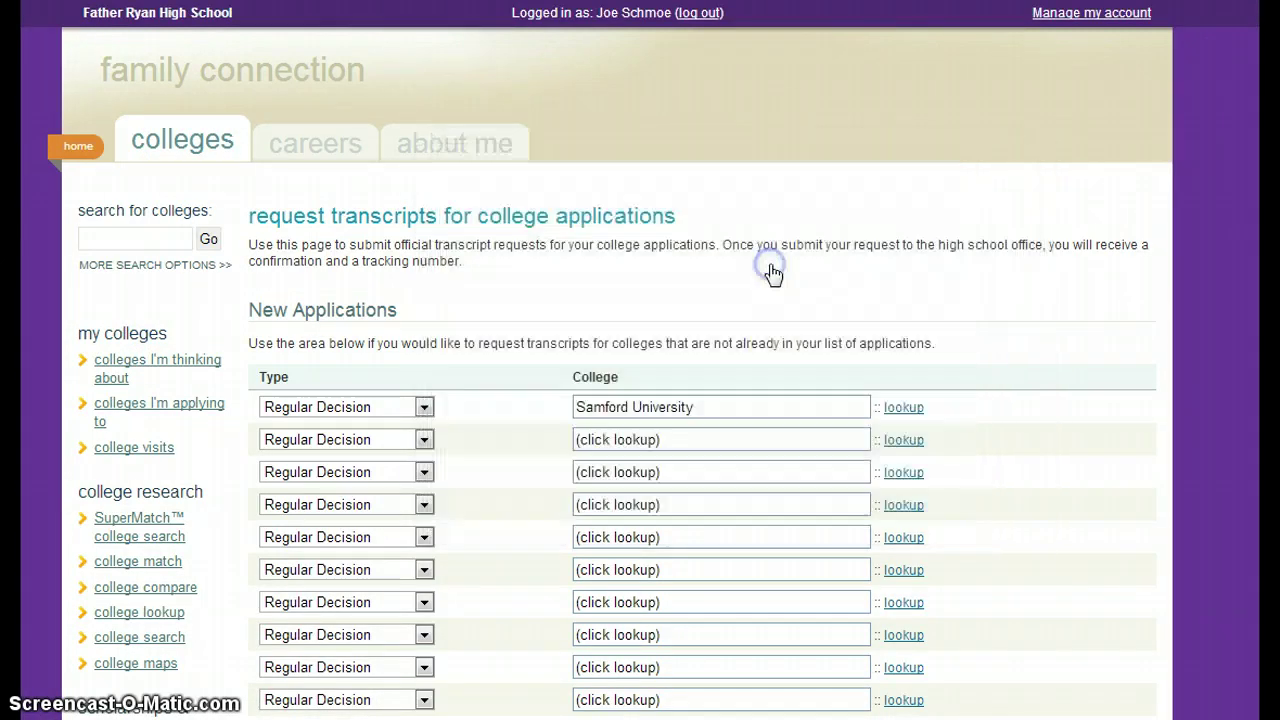
{"action": "scroll", "coordinate": [600, 500], "scroll_direction": "down", "scroll_amount": 5}
{"action": "left_click", "coordinate": [429, 334]}
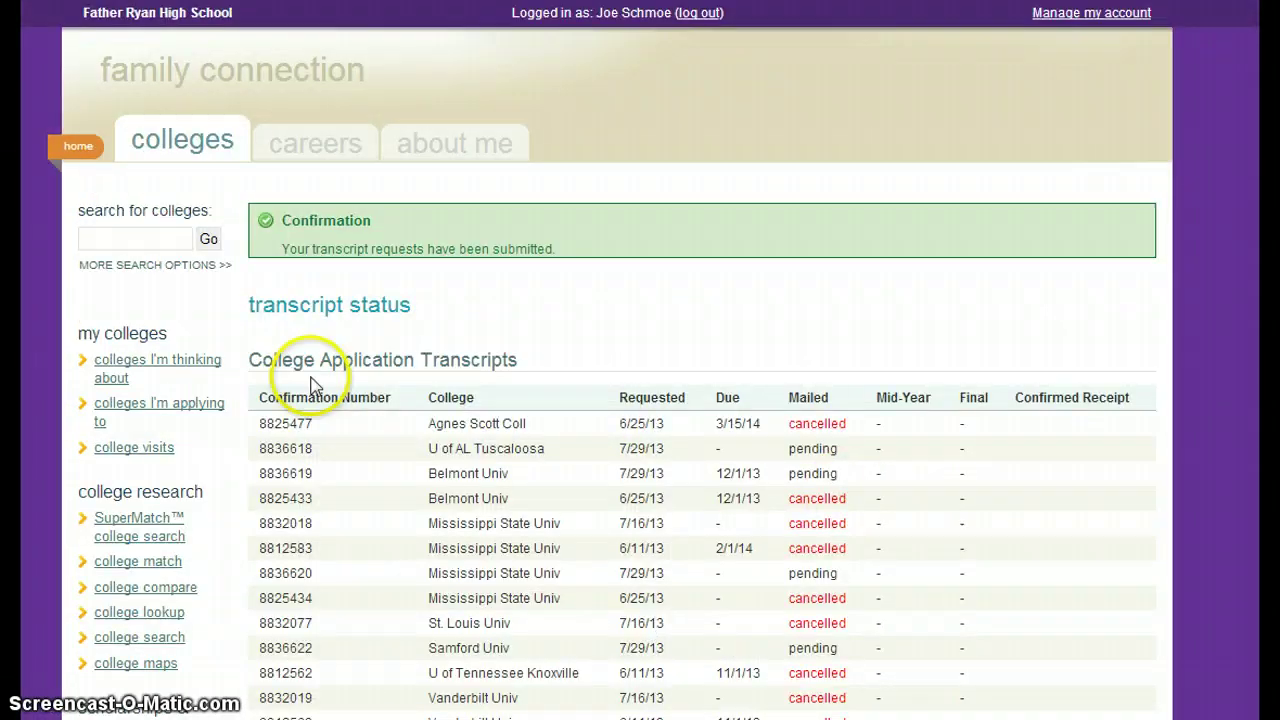
Review the confirmation numbers, request dates and mailing status of the college application transcripts.
{"action": "scroll", "coordinate": [414, 349], "scroll_direction": "down", "scroll_amount": 4}
{"action": "scroll", "coordinate": [414, 349], "scroll_direction": "up", "scroll_amount": 2}
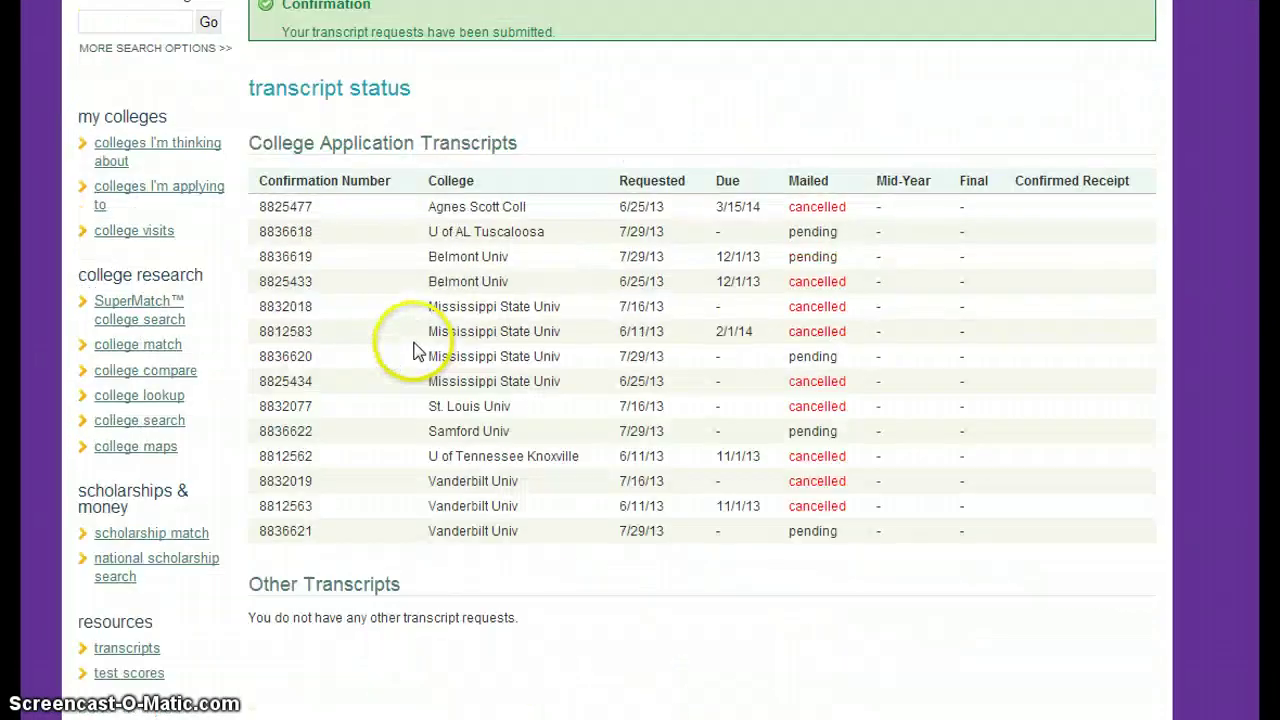
{"action": "scroll", "coordinate": [720, 420], "scroll_direction": "up", "scroll_amount": 1}
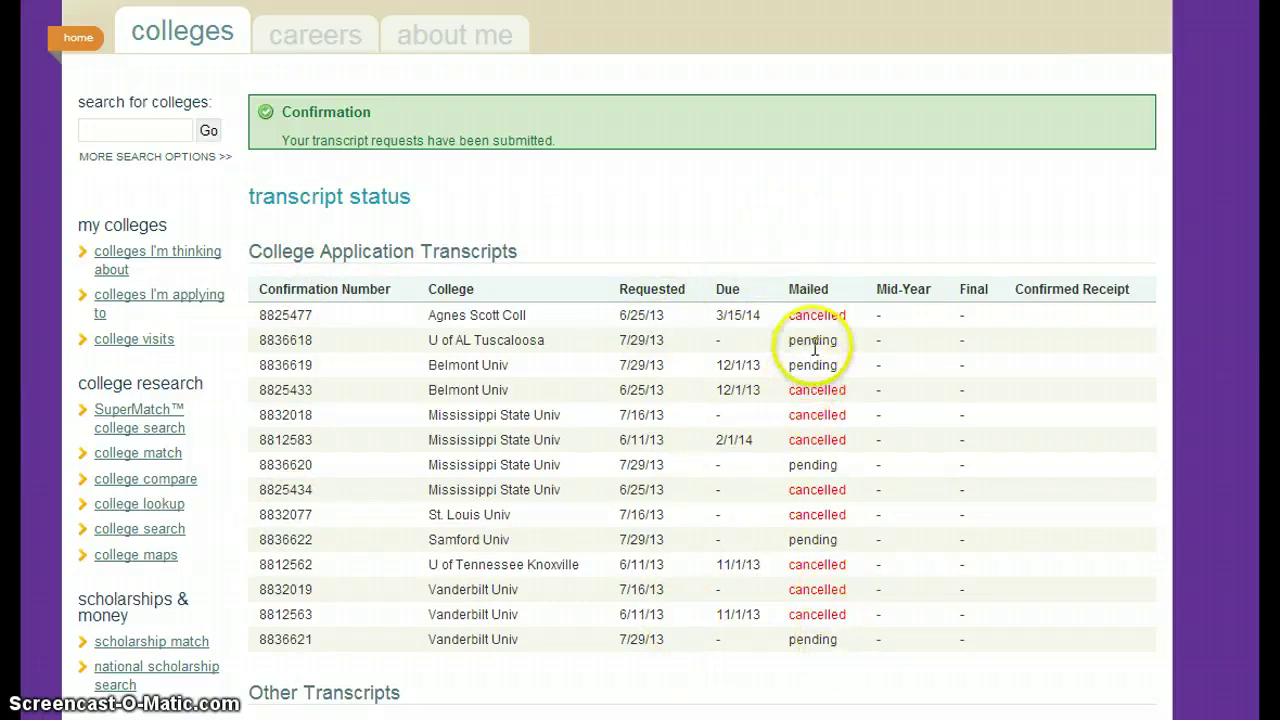
{"action": "scroll", "coordinate": [917, 366], "scroll_direction": "down", "scroll_amount": 1}
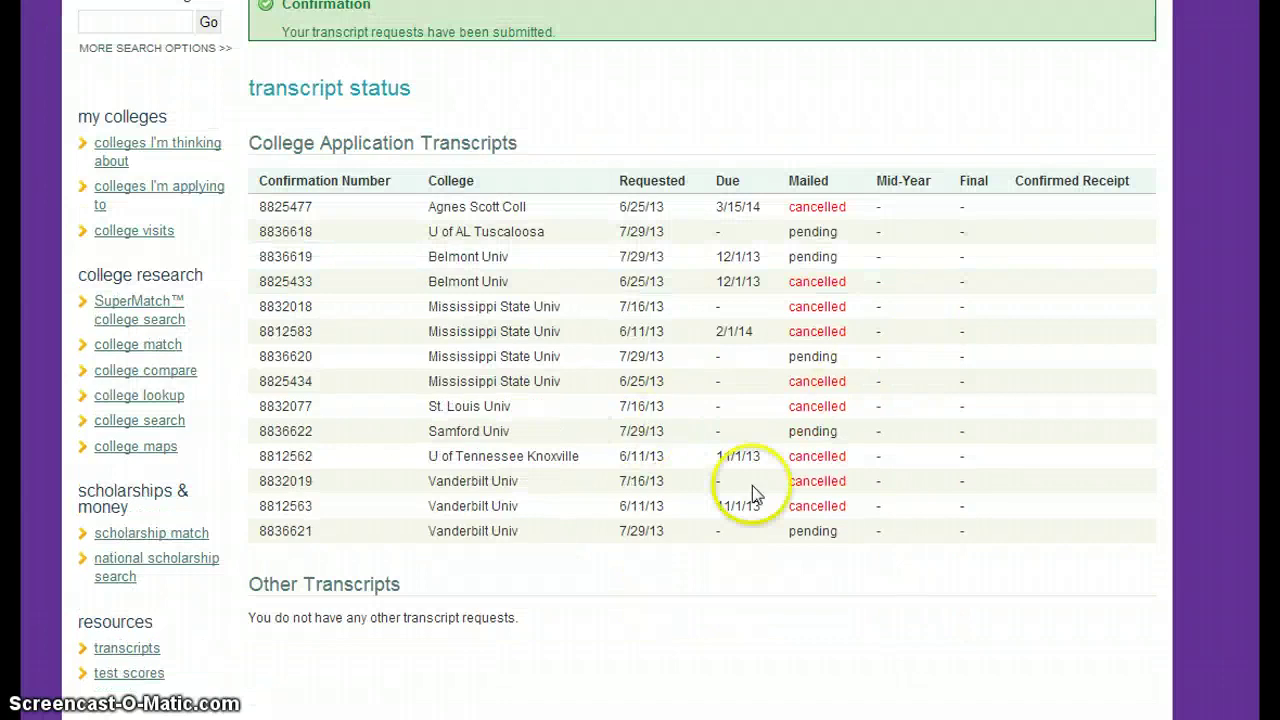
{"action": "scroll", "coordinate": [490, 568], "scroll_direction": "up", "scroll_amount": 1}
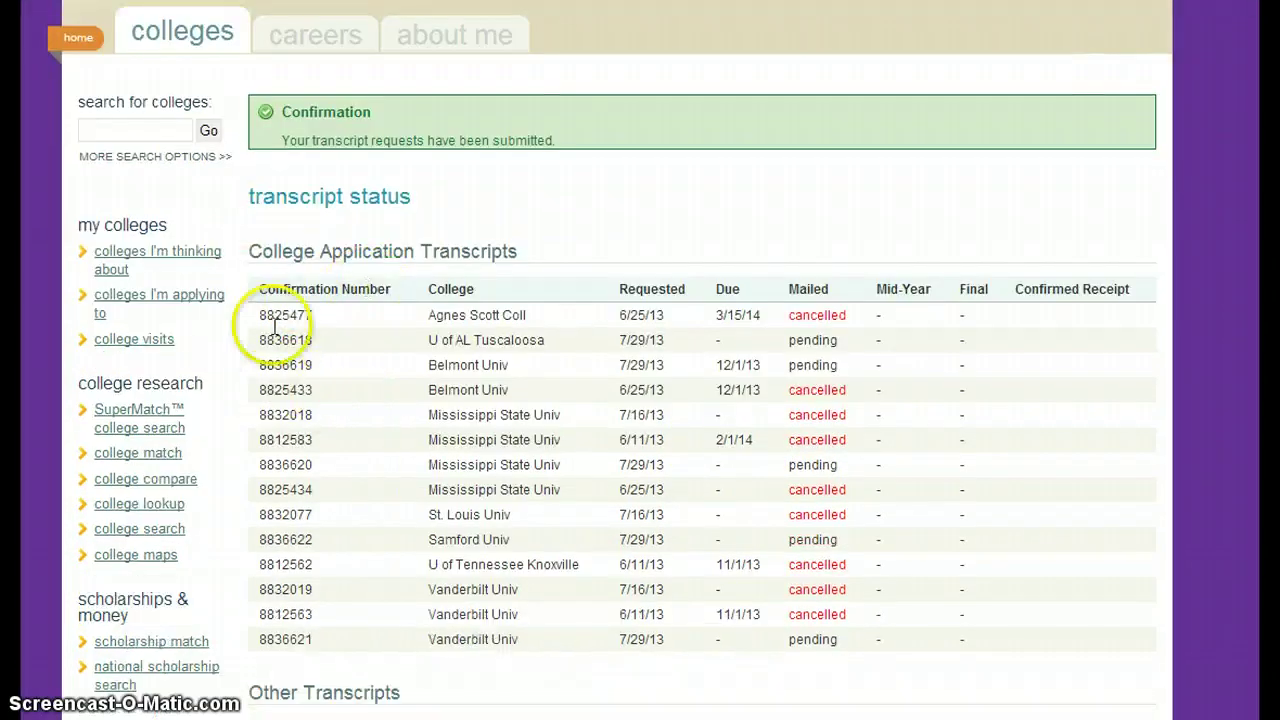
Return to the colleges I'm applying to and open the form for adding or cancelling teacher recommendation requests.
{"action": "left_click", "coordinate": [192, 32]}
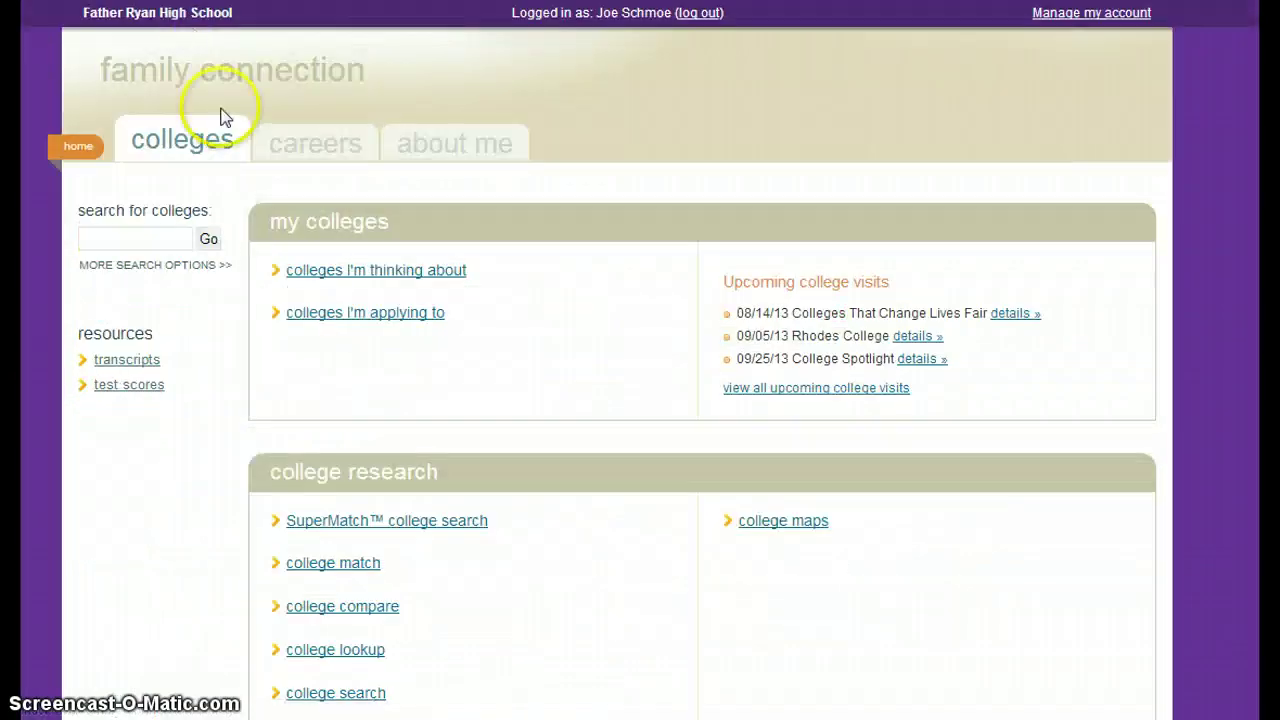
{"action": "left_click", "coordinate": [343, 313]}
{"action": "scroll", "coordinate": [571, 343], "scroll_direction": "down", "scroll_amount": 3}
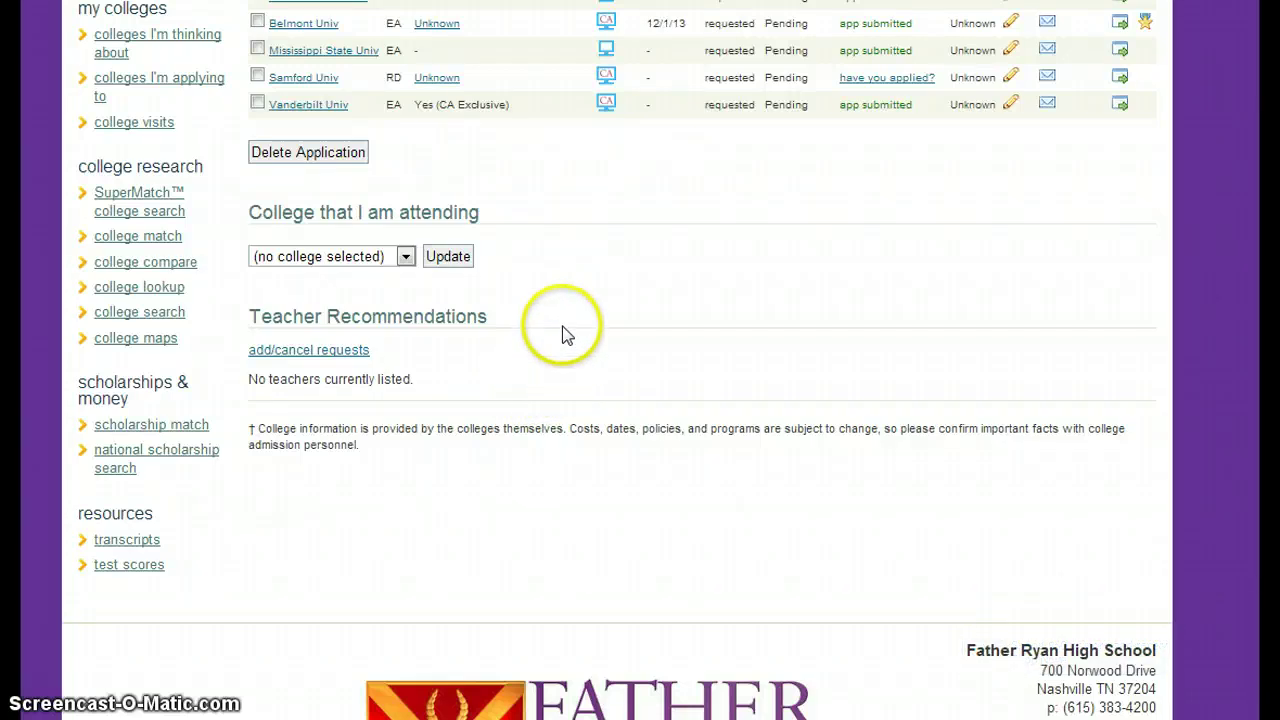
{"action": "scroll", "coordinate": [520, 320], "scroll_direction": "up", "scroll_amount": 1}
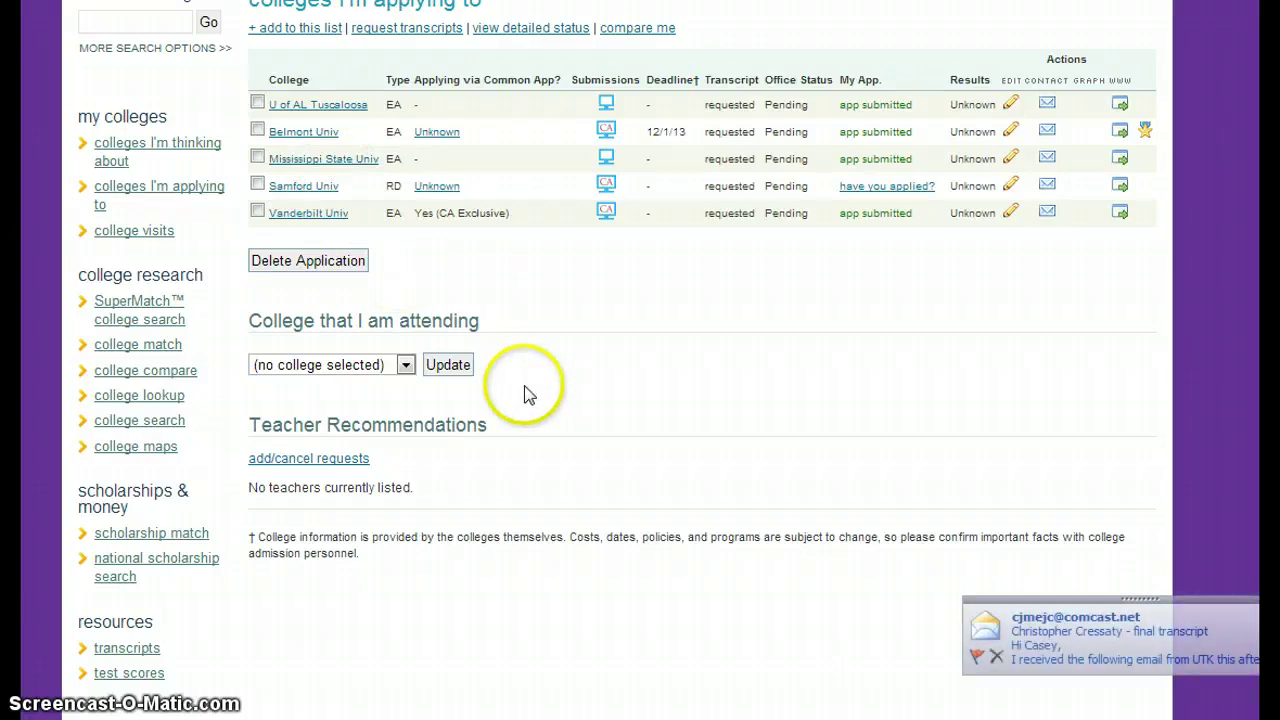
{"action": "left_click", "coordinate": [307, 460]}
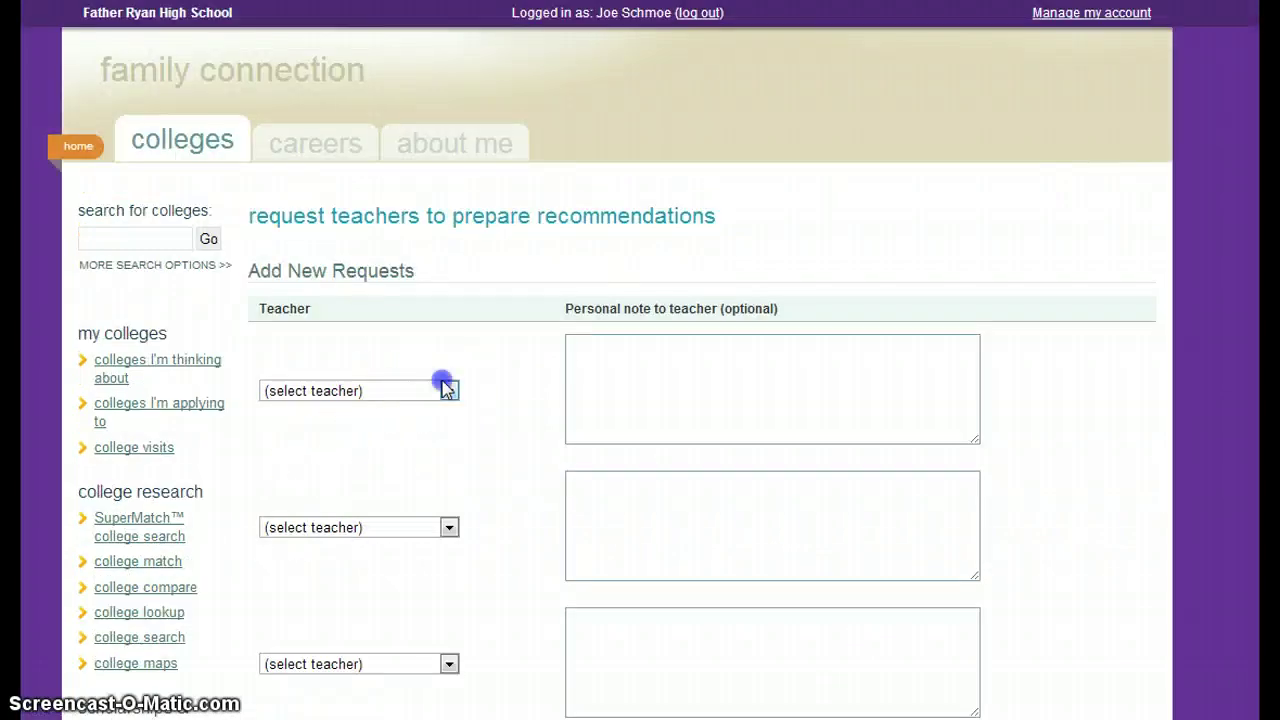
Request a recommendation from the chosen teacher with a personal note greeting them and saying "Thank you for the recommendation.", and submit it.
{"action": "left_click", "coordinate": [447, 390]}
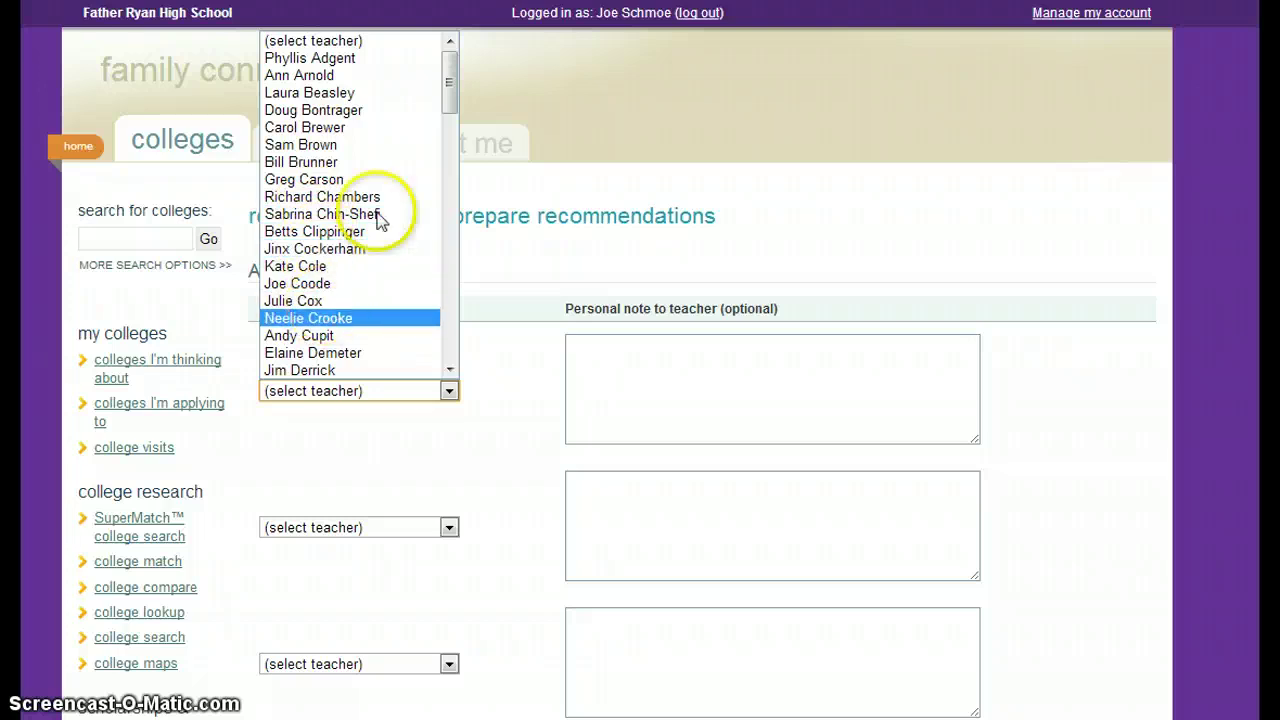
{"action": "left_click_drag", "start_coordinate": [449, 75], "coordinate": [449, 254]}
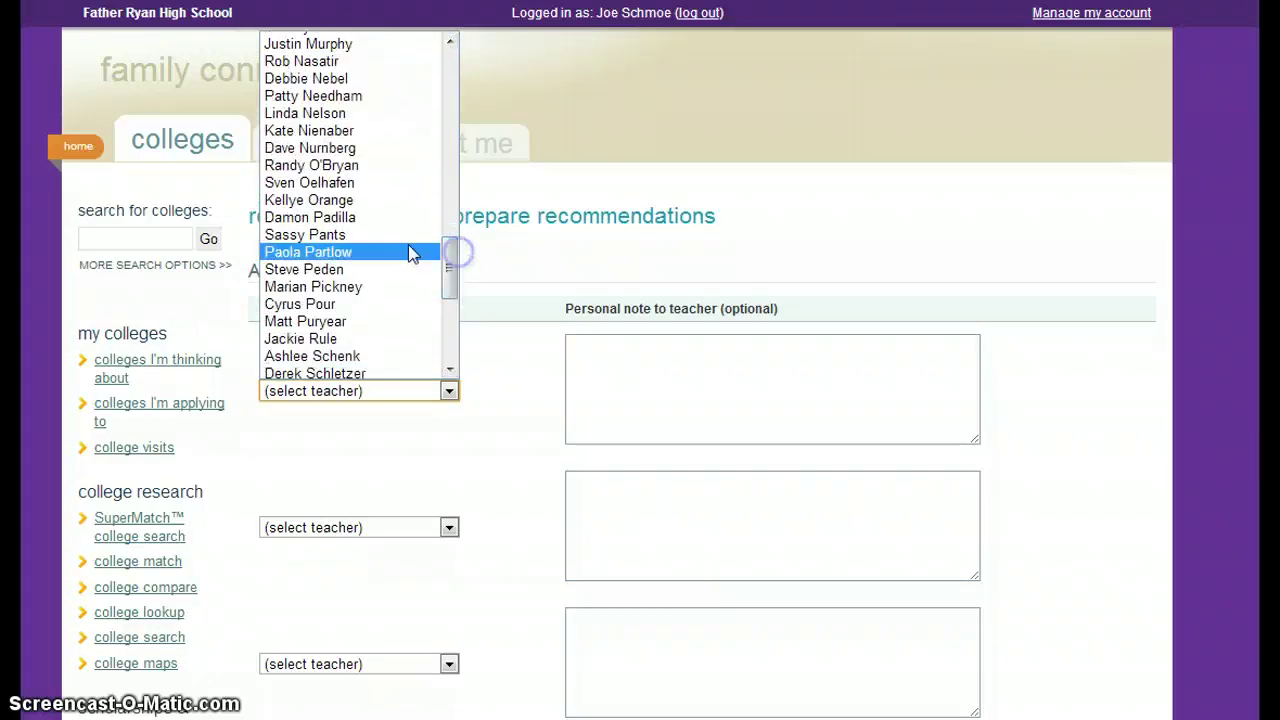
{"action": "left_click", "coordinate": [356, 240]}
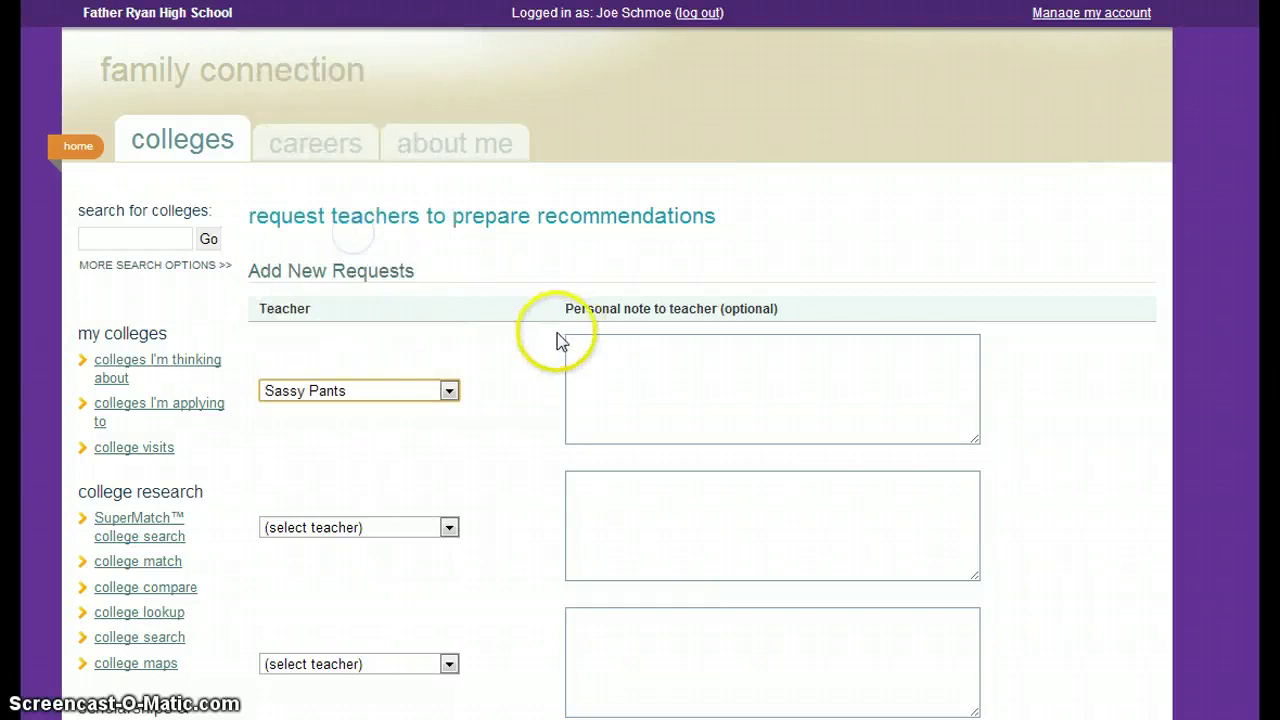
{"action": "left_click", "coordinate": [634, 354]}
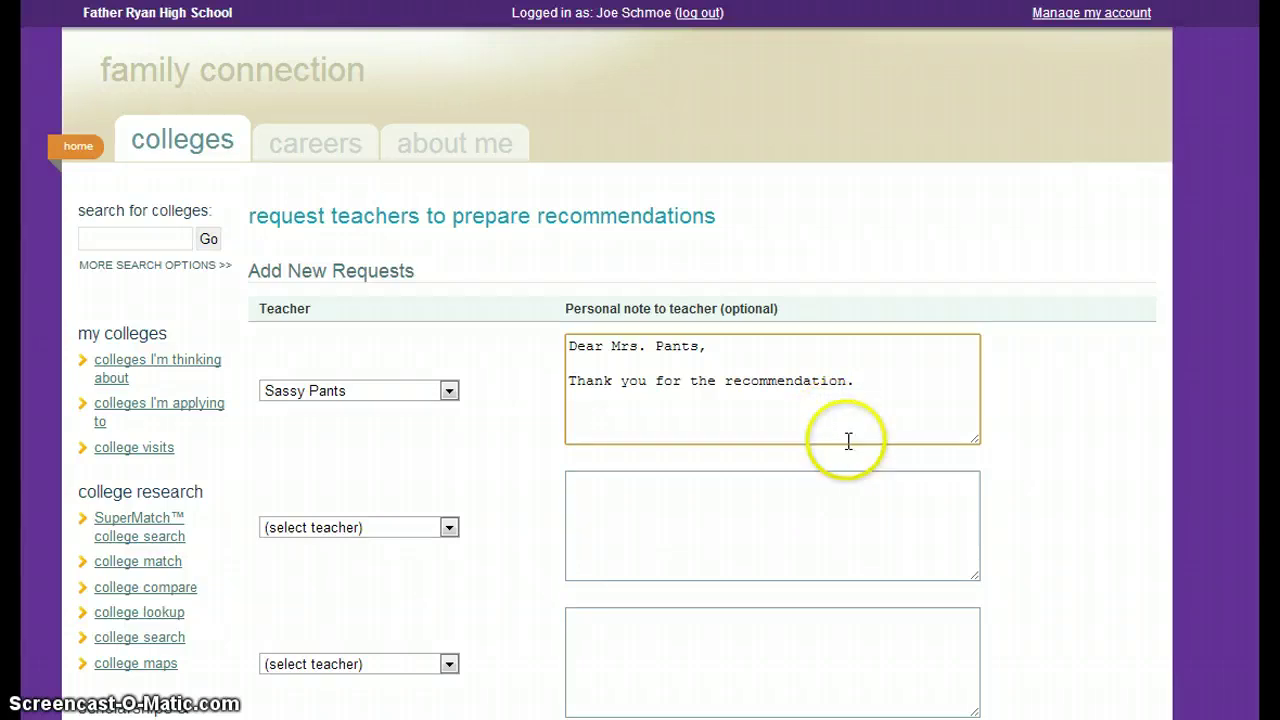
{"action": "scroll", "coordinate": [850, 440], "scroll_direction": "down", "scroll_amount": 5}
{"action": "left_click", "coordinate": [380, 390]}
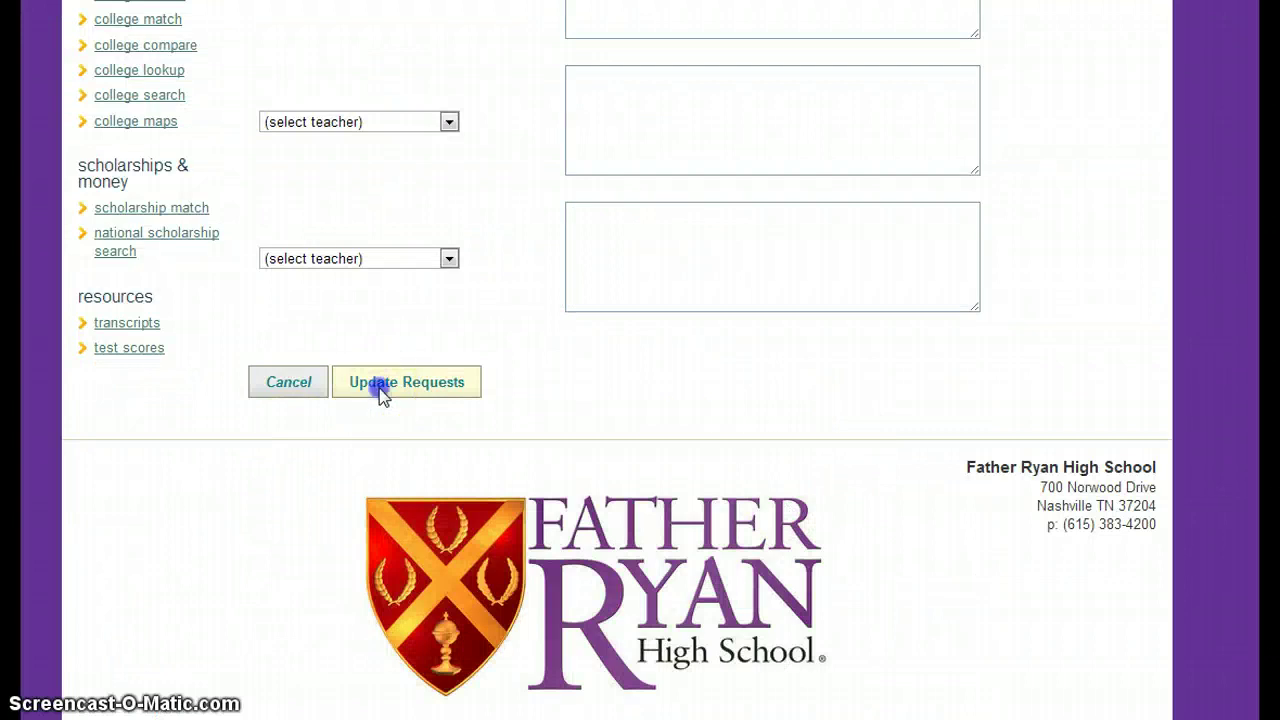
Review the teacher recommendation status and note below the list of colleges I'm applying to.
{"action": "scroll", "coordinate": [688, 447], "scroll_direction": "down", "scroll_amount": 3}
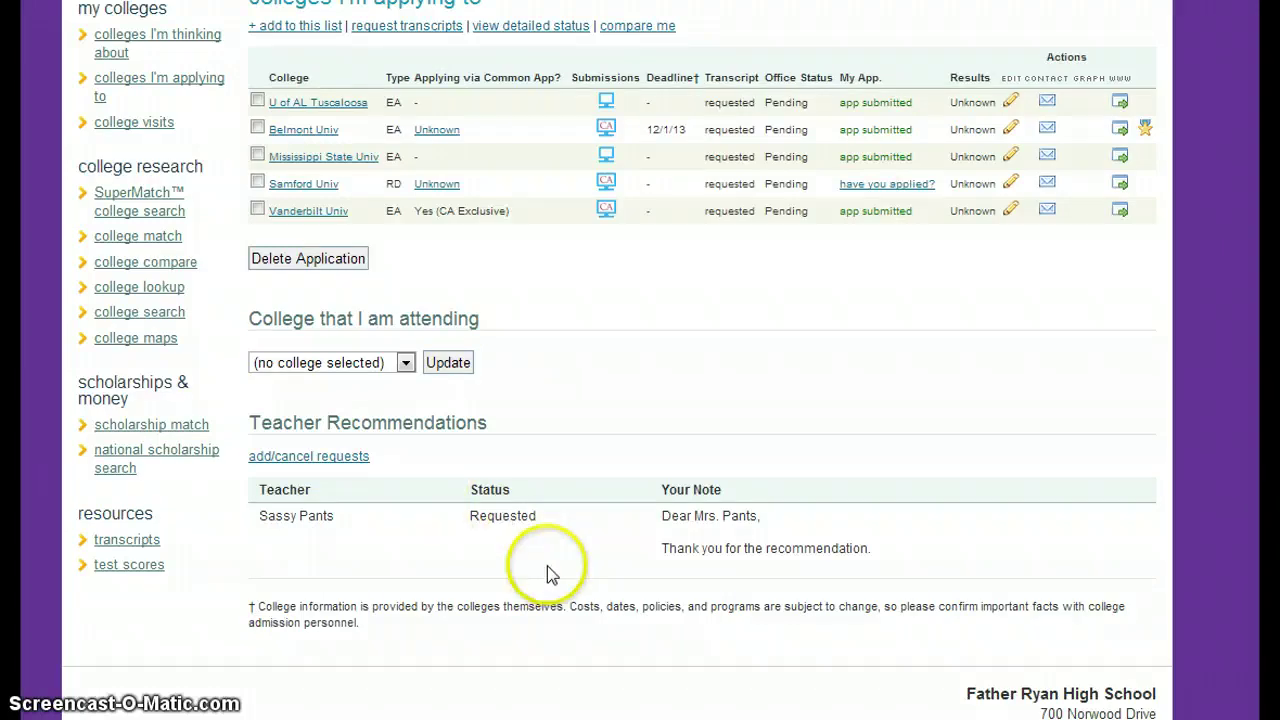
{"action": "scroll", "coordinate": [549, 571], "scroll_direction": "up", "scroll_amount": 3}
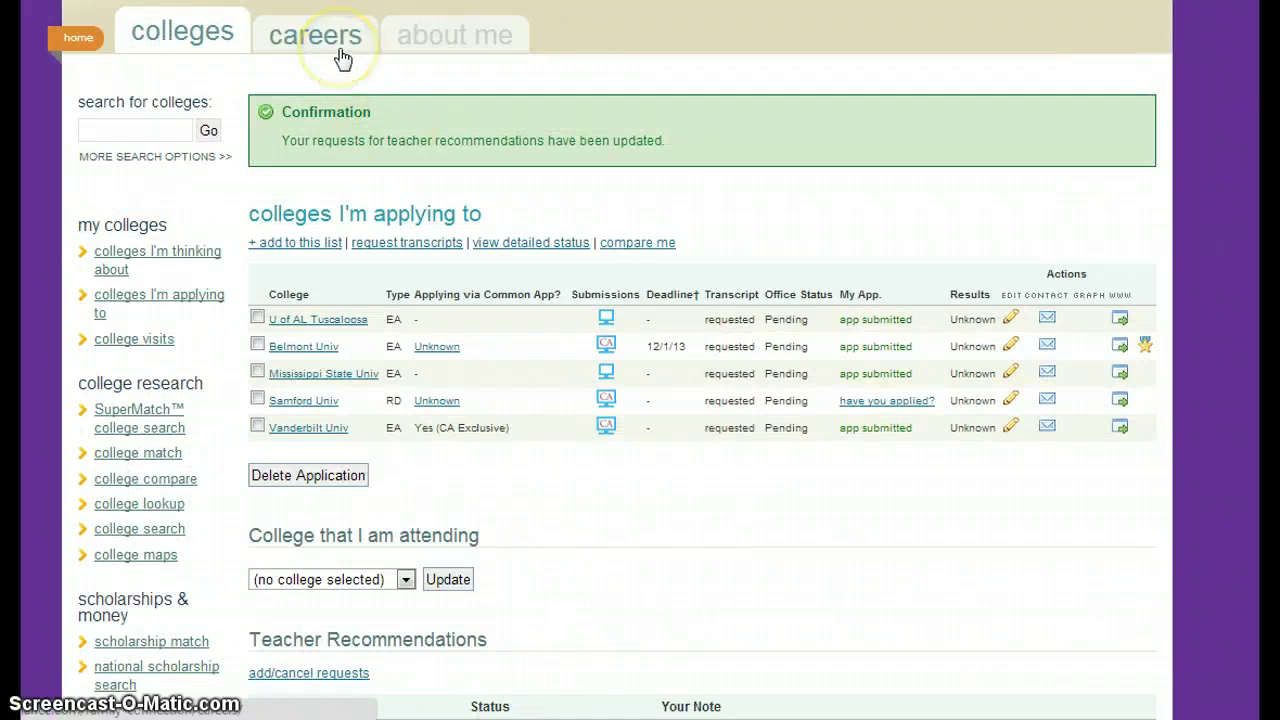
{"action": "scroll", "coordinate": [140, 560], "scroll_direction": "down", "scroll_amount": 3}
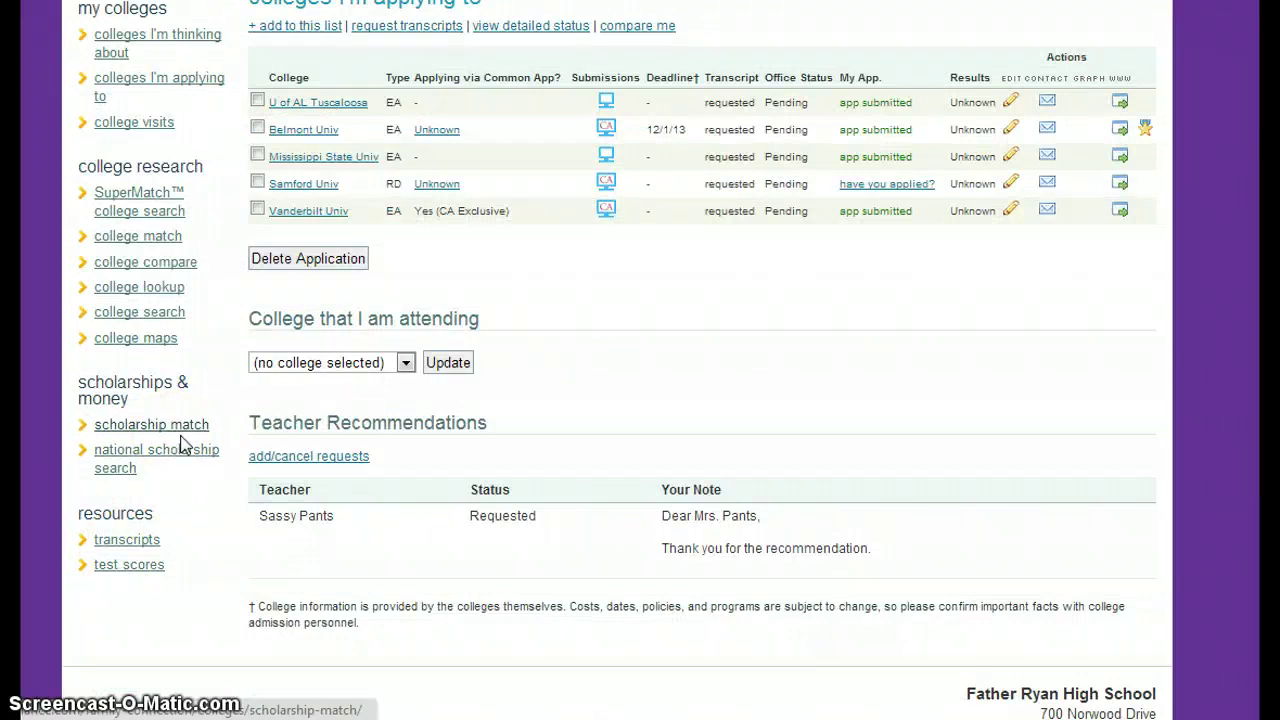
{"action": "scroll", "coordinate": [180, 440], "scroll_direction": "up", "scroll_amount": 3}
{"action": "left_click", "coordinate": [335, 326]}
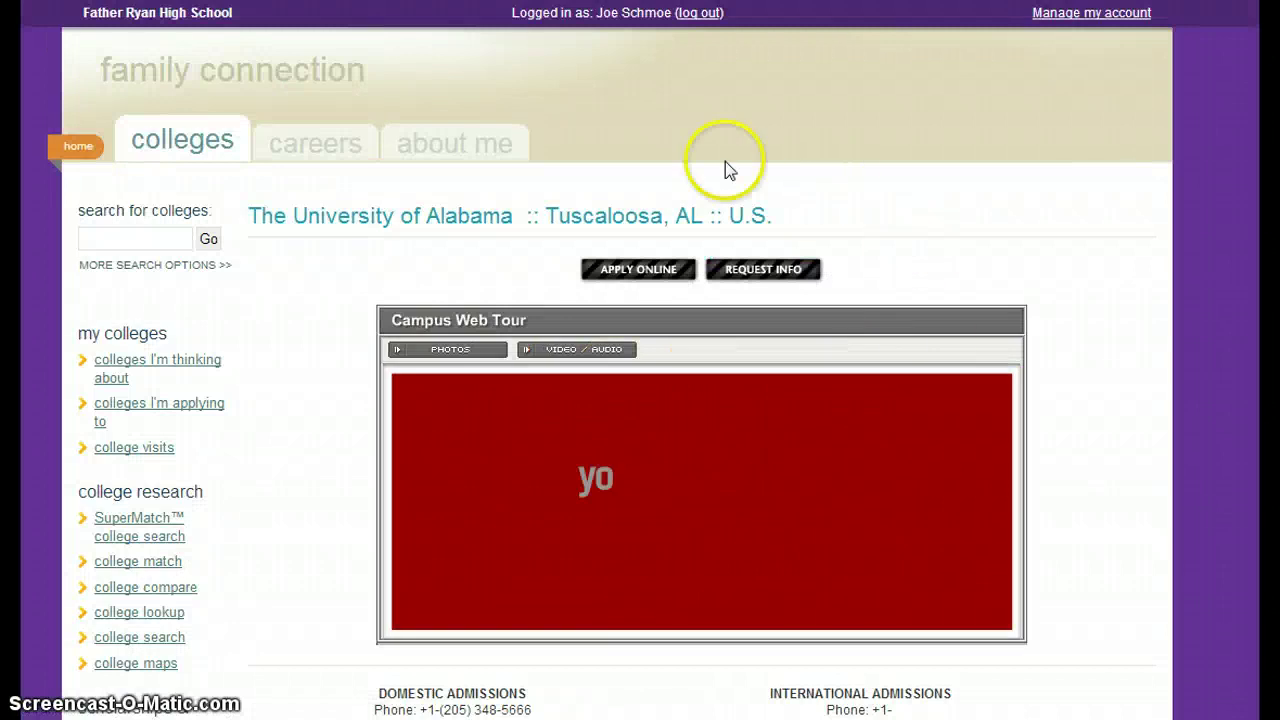
{"action": "scroll", "coordinate": [766, 514], "scroll_direction": "down", "scroll_amount": 7}
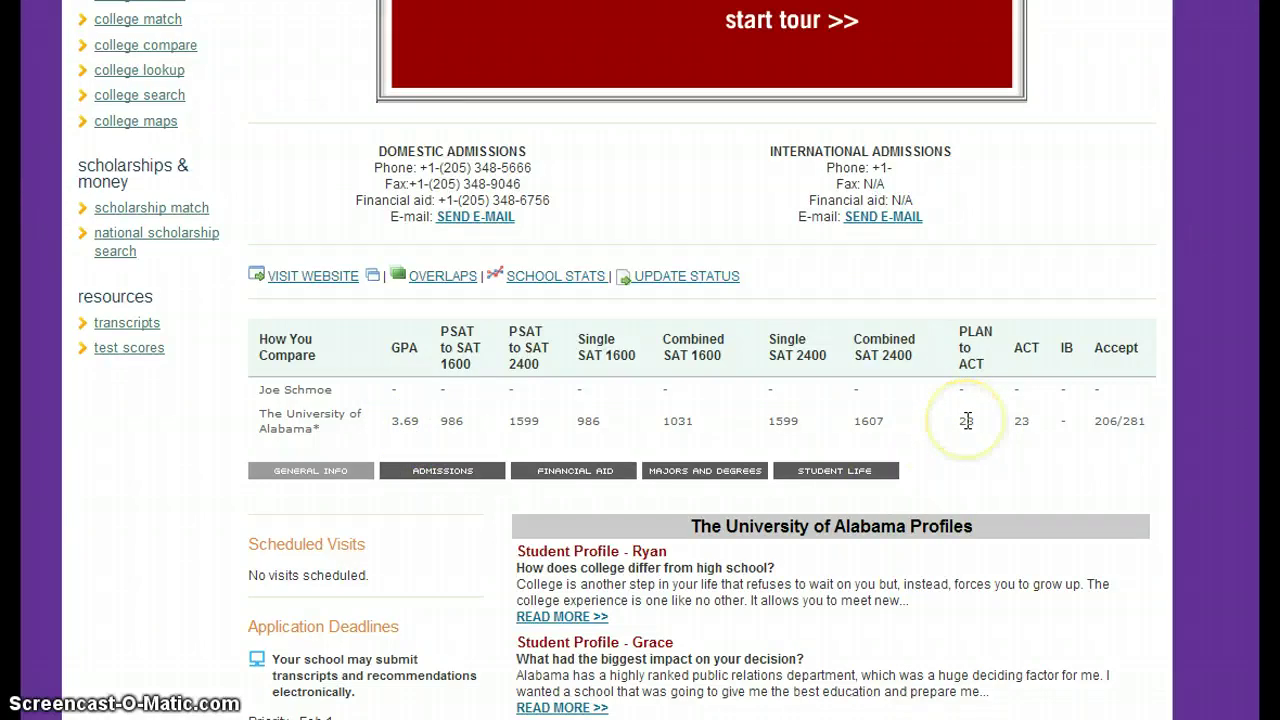
{"action": "scroll", "coordinate": [967, 420], "scroll_direction": "down", "scroll_amount": 2}
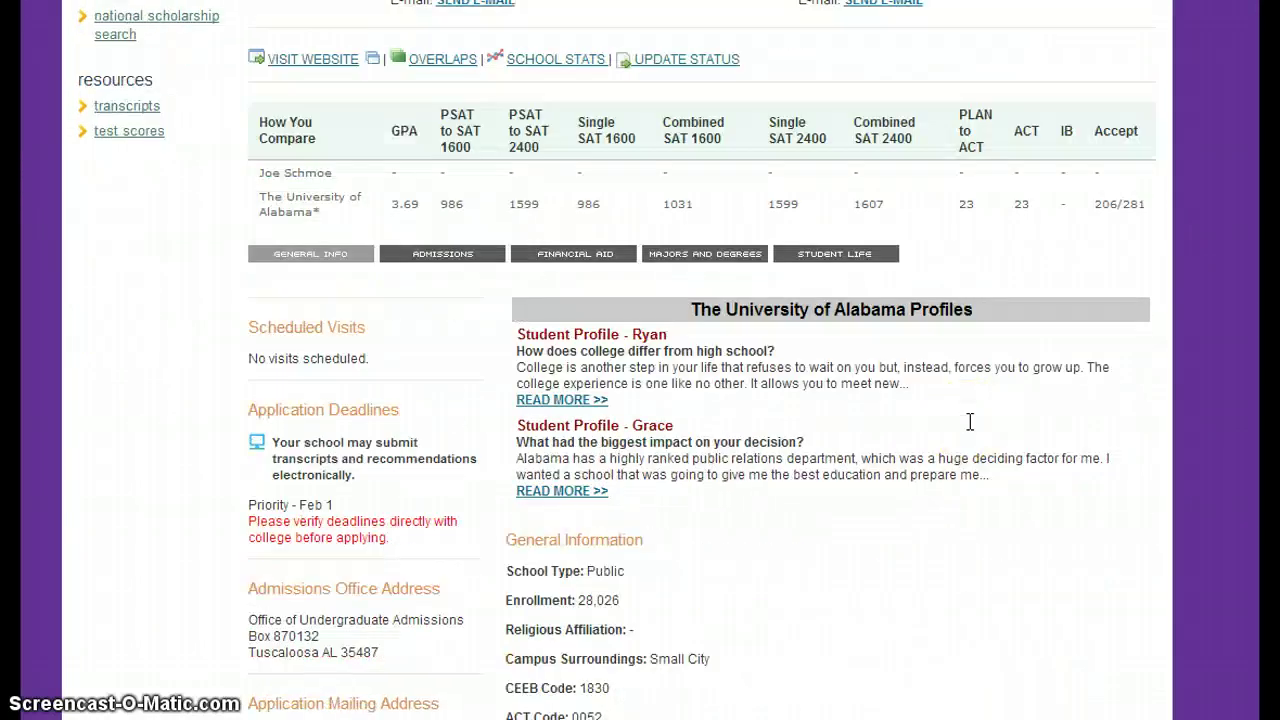
{"action": "scroll", "coordinate": [975, 490], "scroll_direction": "up", "scroll_amount": 7}
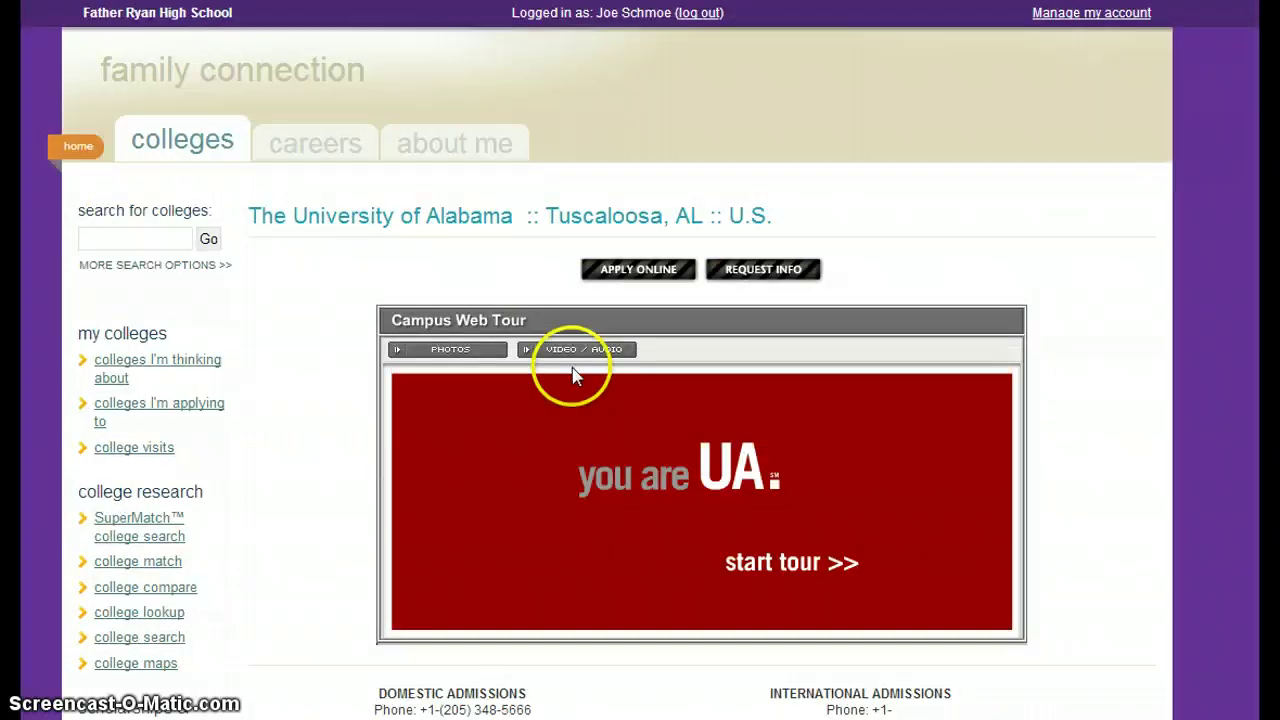
Open the careers section and look over its career exploration, interest assessments and Roadtrip Nation interview archive.
{"action": "left_click", "coordinate": [350, 148]}
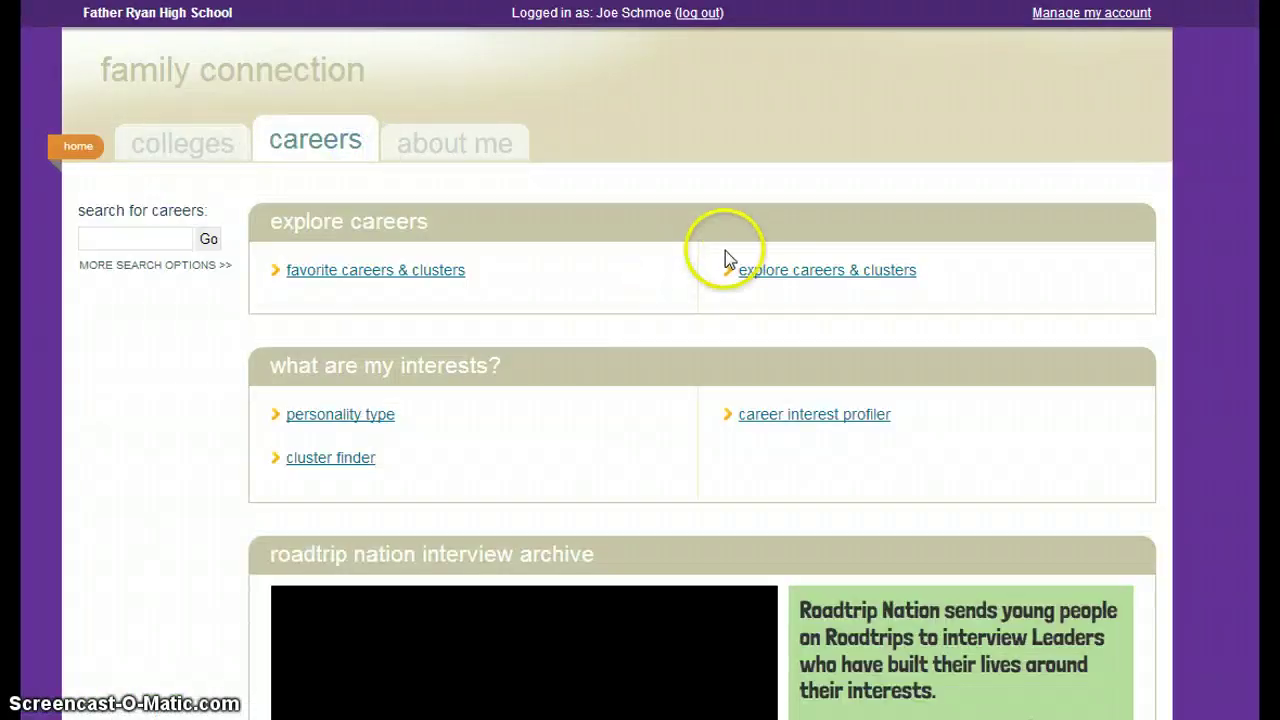
{"action": "scroll", "coordinate": [749, 400], "scroll_direction": "down", "scroll_amount": 3}
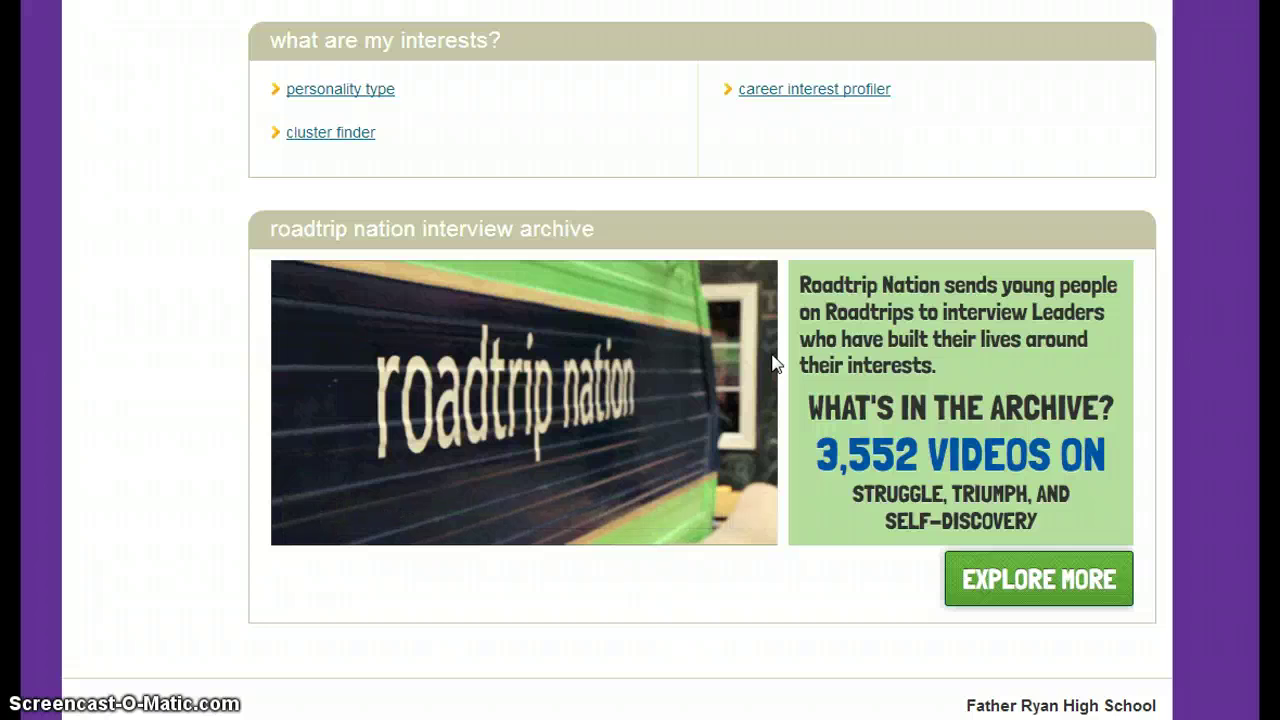
{"action": "scroll", "coordinate": [786, 363], "scroll_direction": "up", "scroll_amount": 3}
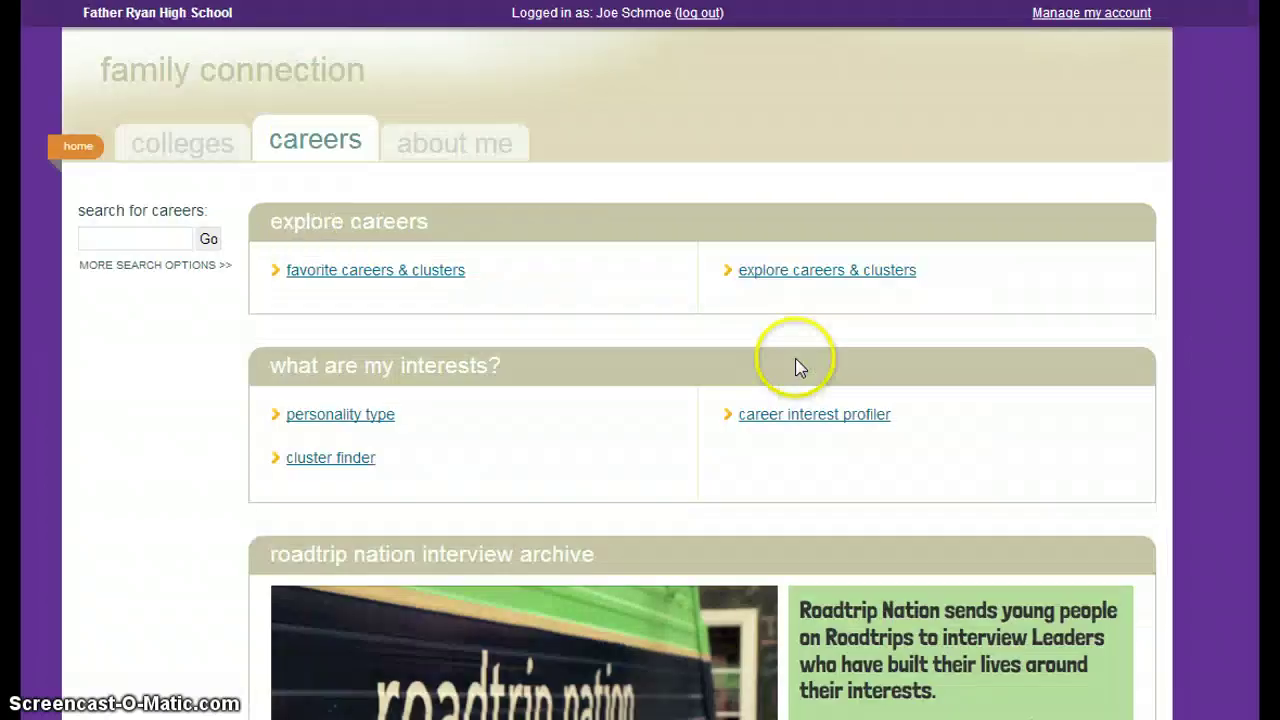
View the introduction to the Do What You Are personality type assessment and return to the careers section.
{"action": "left_click", "coordinate": [352, 421]}
{"action": "scroll", "coordinate": [380, 434], "scroll_direction": "down", "scroll_amount": 2}
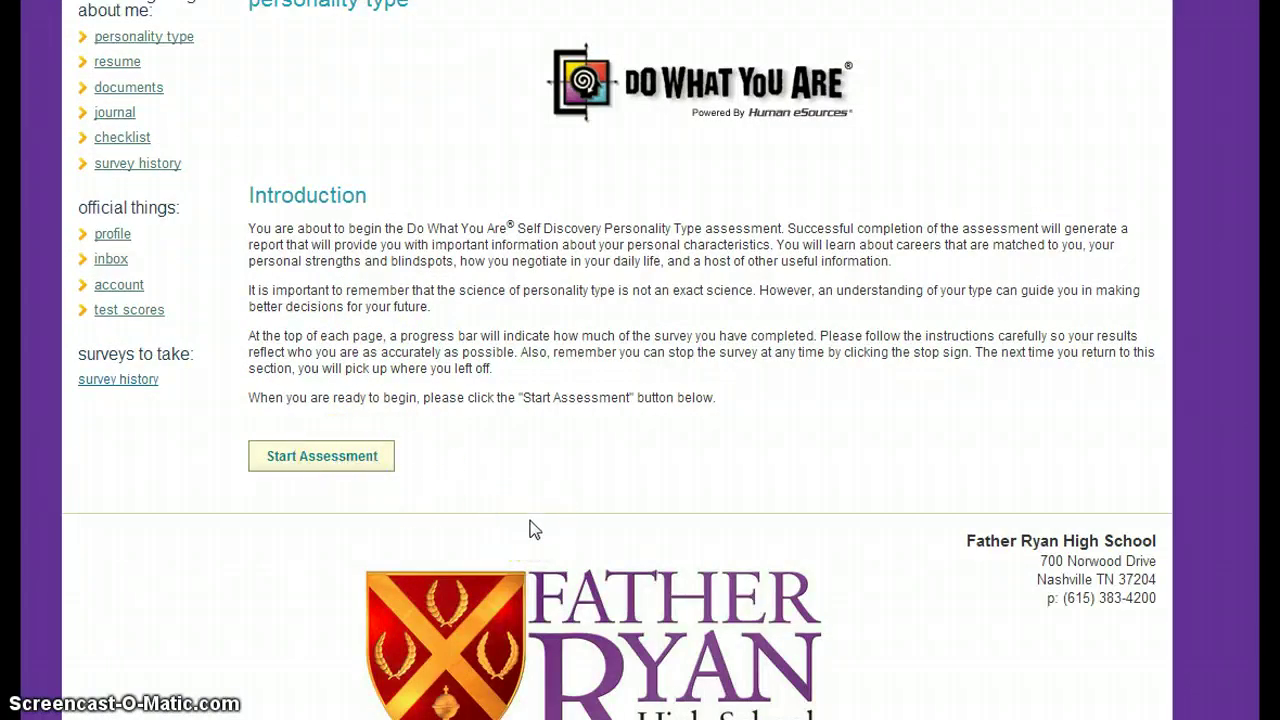
{"action": "key", "text": "alt+Left"}
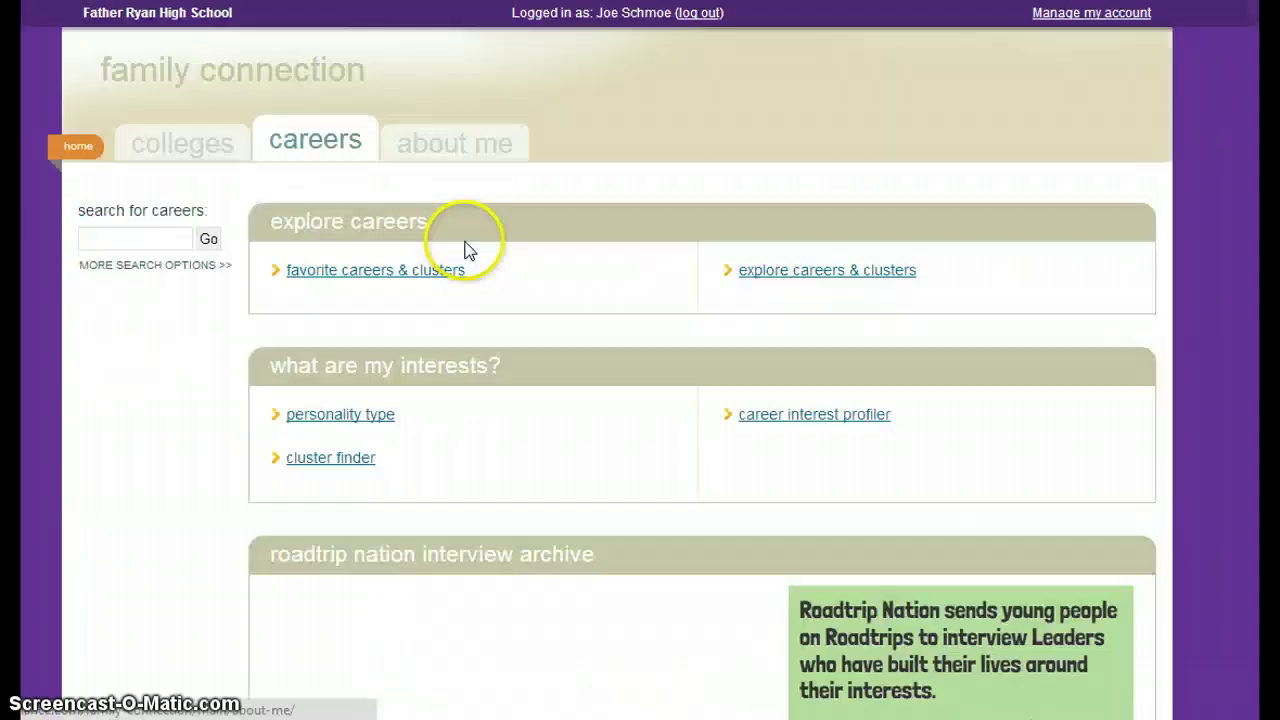
Open the about me section's test scores page and look over the key scores and the PSAT, SAT, PLAN, ACT and AP categories.
{"action": "left_click", "coordinate": [462, 158]}
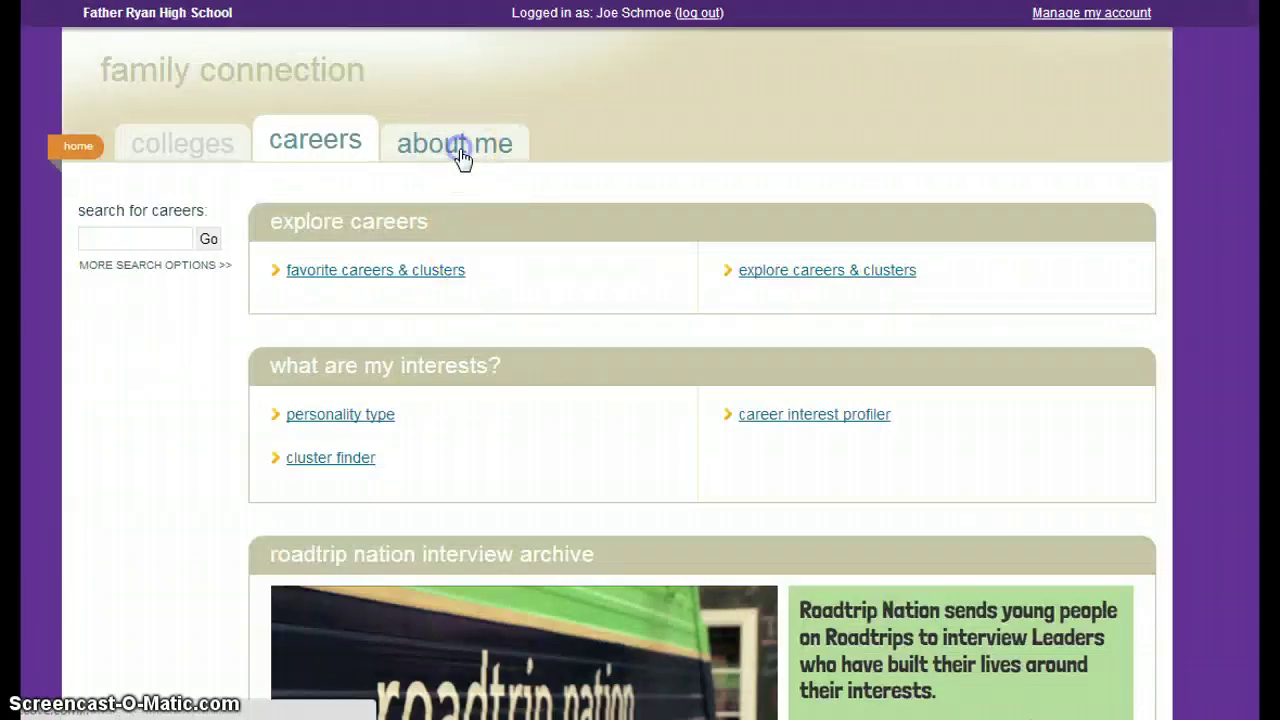
{"action": "left_click", "coordinate": [753, 326]}
{"action": "scroll", "coordinate": [848, 476], "scroll_direction": "down", "scroll_amount": 2}
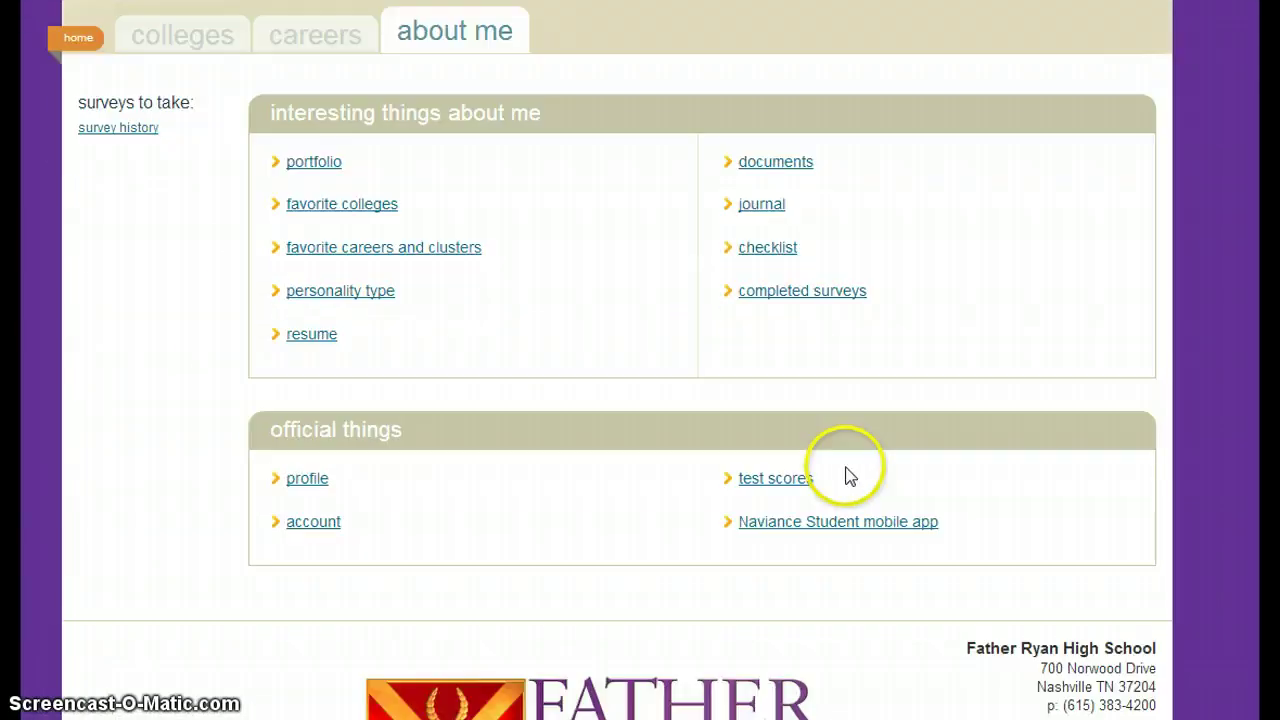
{"action": "left_click", "coordinate": [792, 479]}
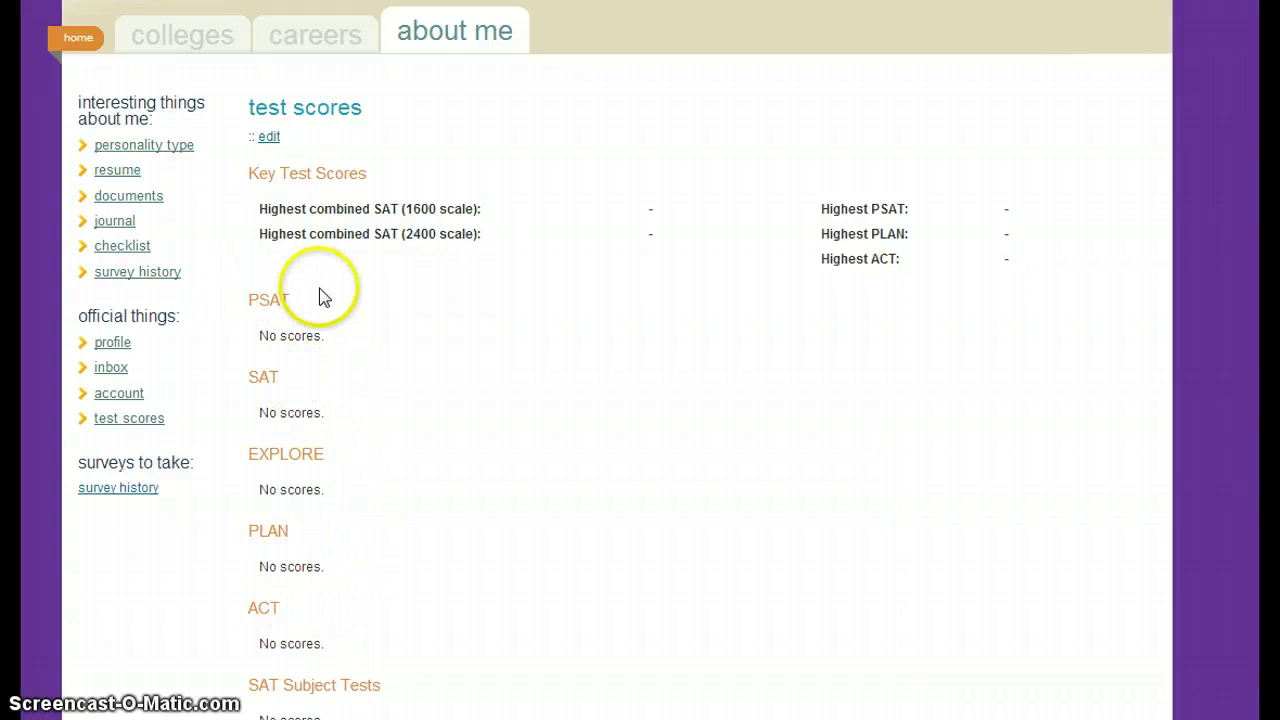
{"action": "scroll", "coordinate": [300, 330], "scroll_direction": "down", "scroll_amount": 1}
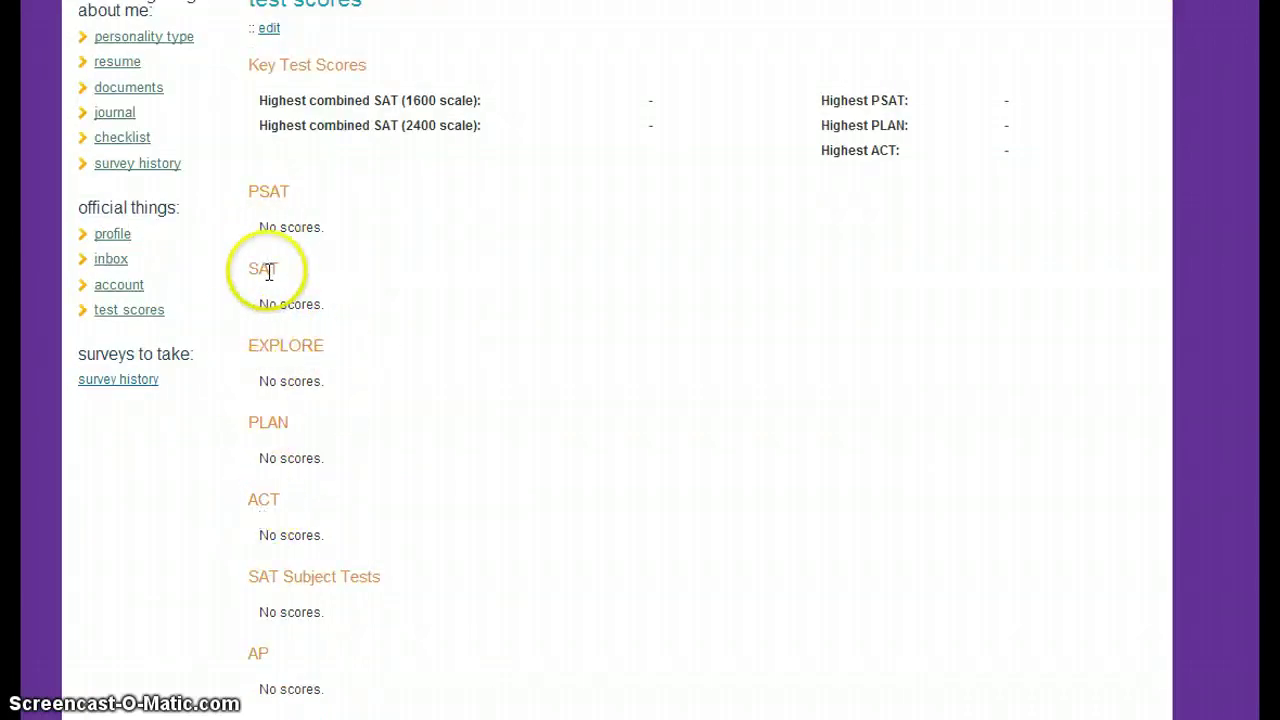
{"action": "scroll", "coordinate": [480, 400], "scroll_direction": "up", "scroll_amount": 2}
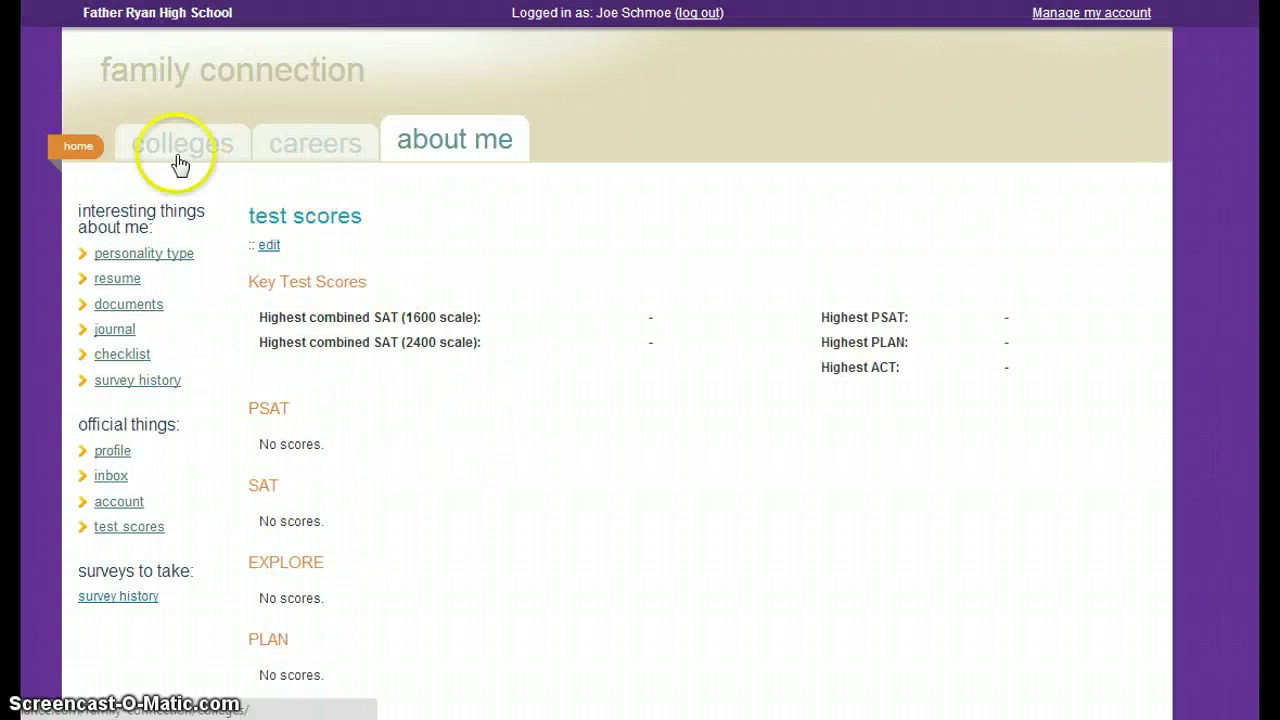
From the about me section, view the student profile's personal and academic information, and return to the colleges section.
{"action": "scroll", "coordinate": [414, 320], "scroll_direction": "down", "scroll_amount": 1}
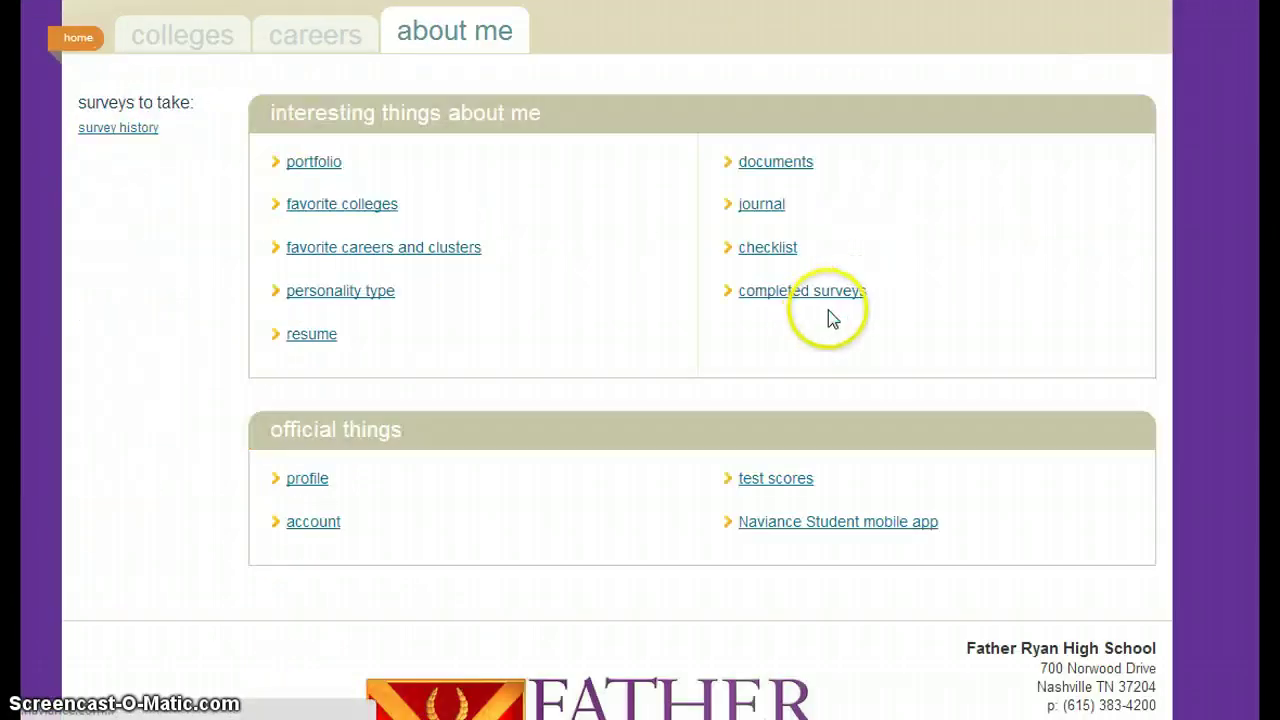
{"action": "left_click", "coordinate": [305, 481]}
{"action": "scroll", "coordinate": [459, 462], "scroll_direction": "down", "scroll_amount": 1}
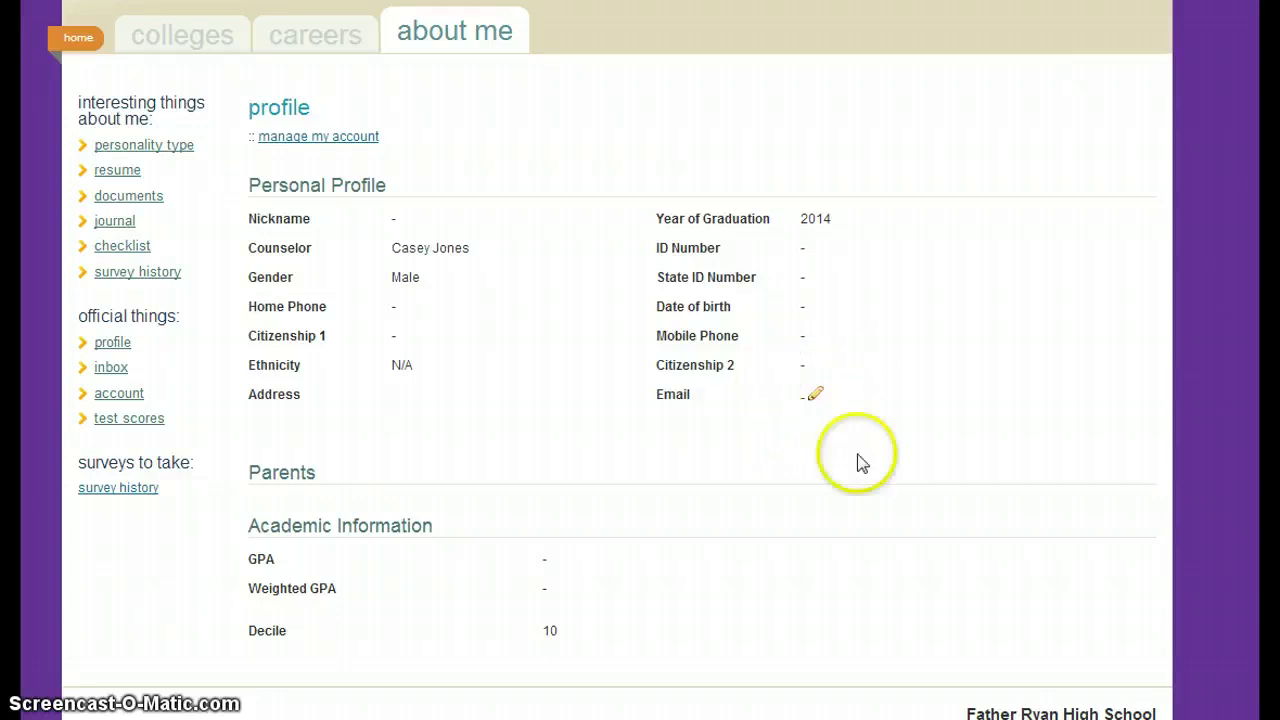
{"action": "scroll", "coordinate": [812, 530], "scroll_direction": "up", "scroll_amount": 1}
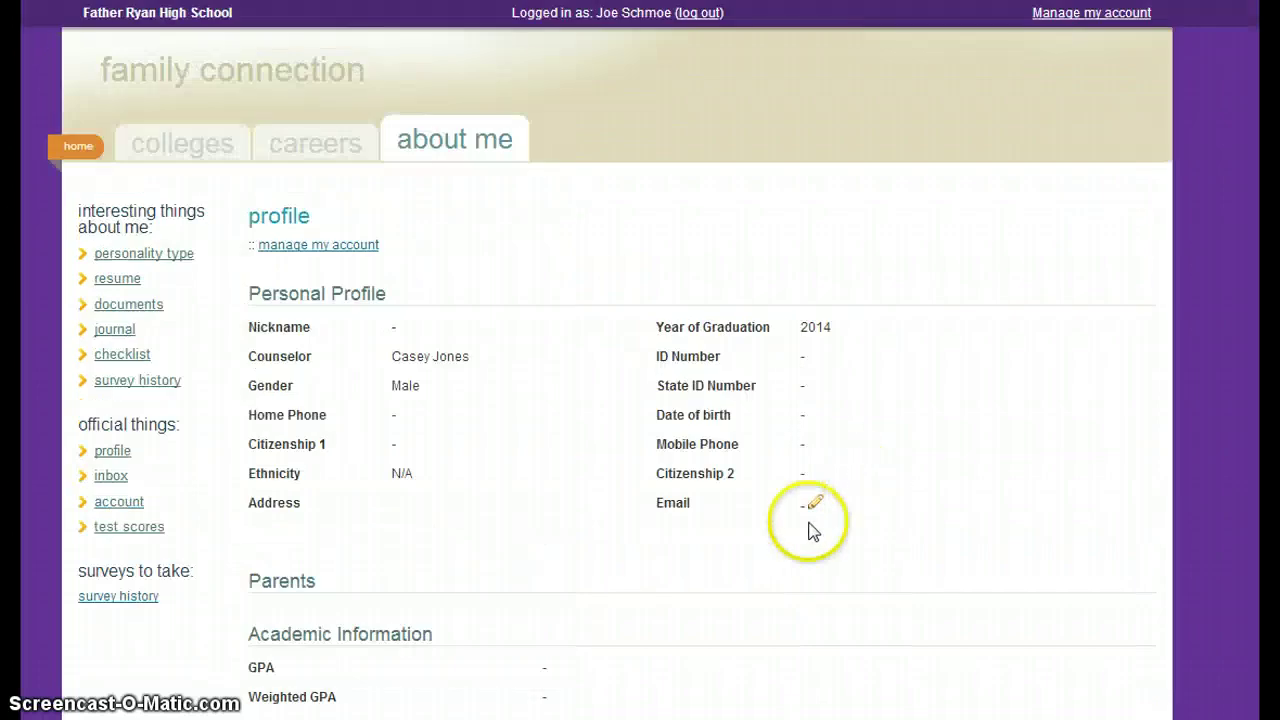
{"action": "left_click", "coordinate": [203, 152]}
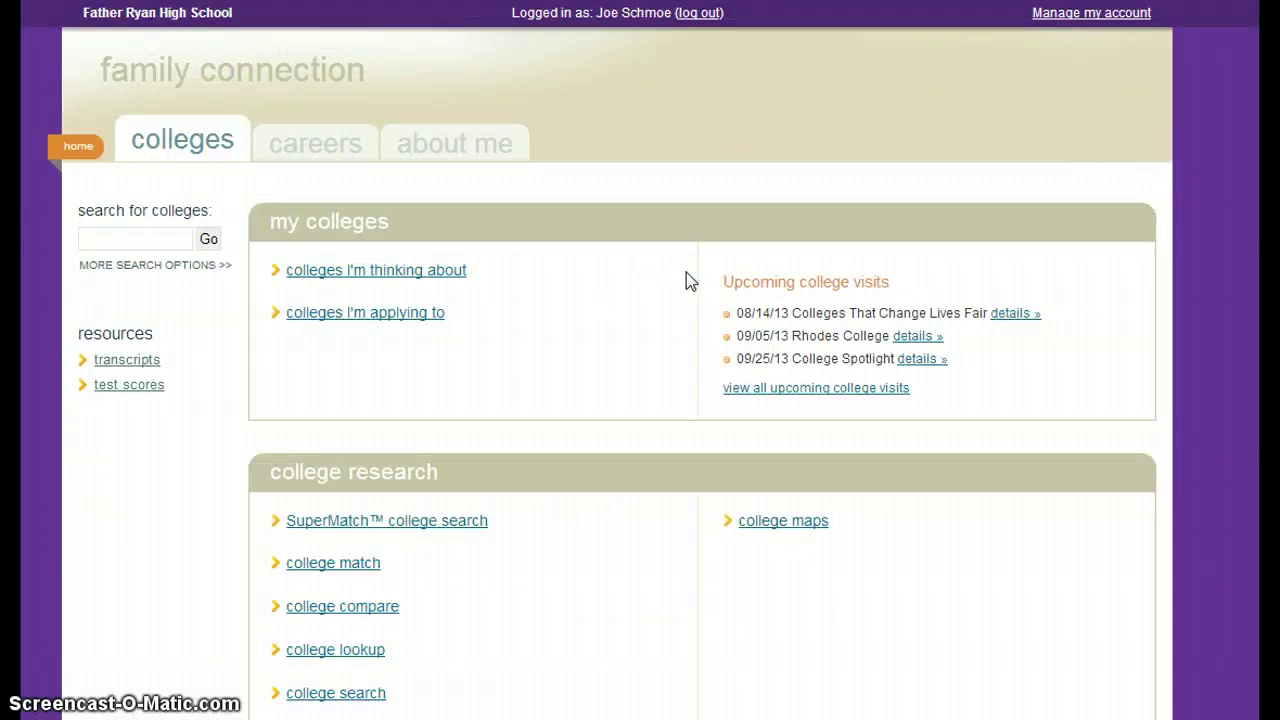